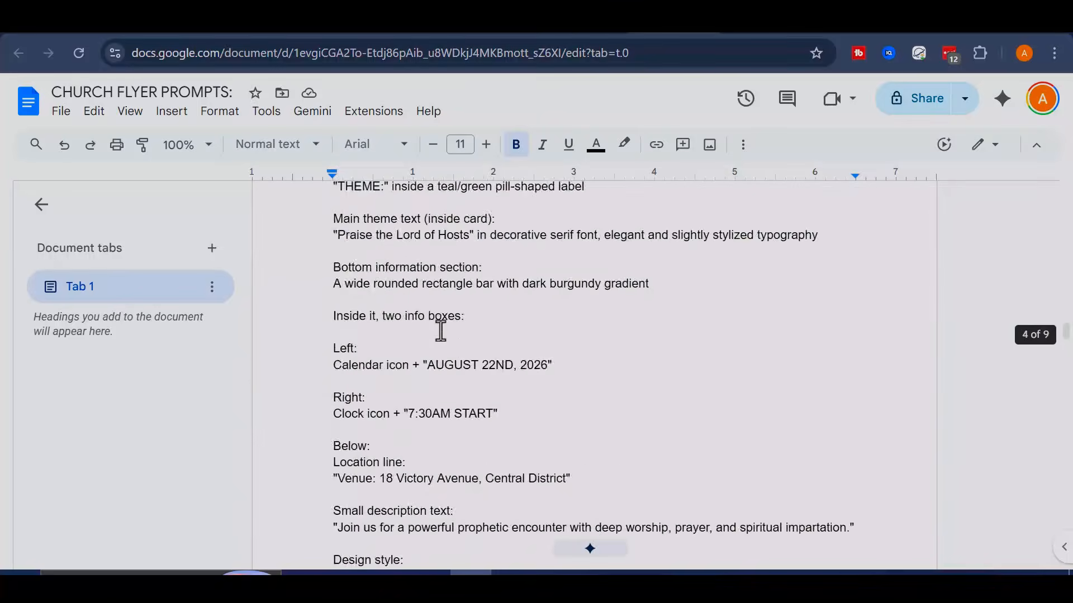
Copy the complete first church flyer prompt, through its closing line "--ar 4:5 --v 6 --style raw", from the prompts document.
scroll(441, 331, "up", 10)
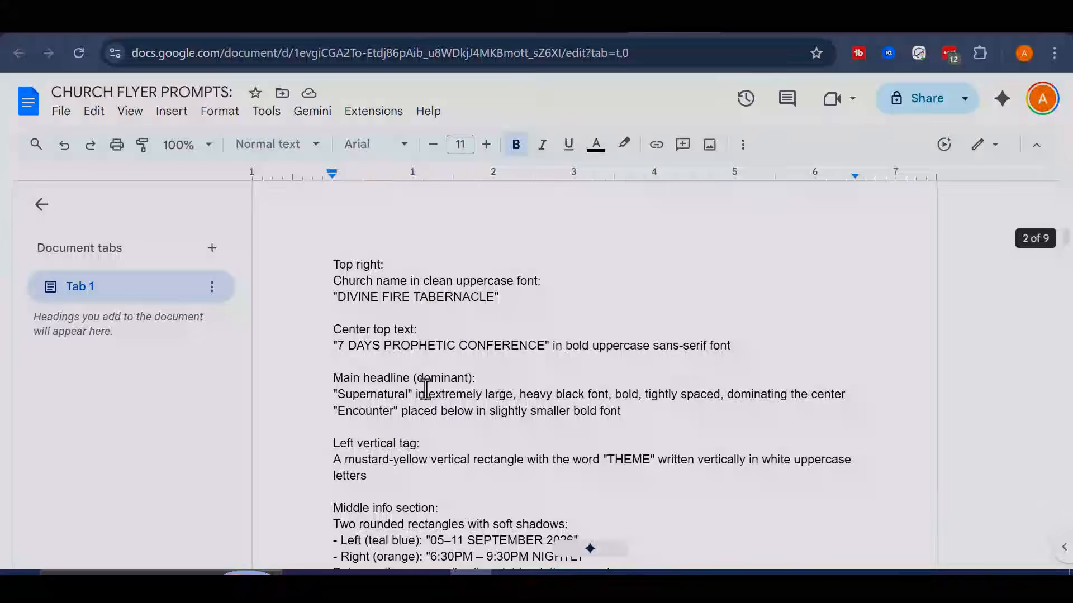
scroll(426, 388, "down", 20)
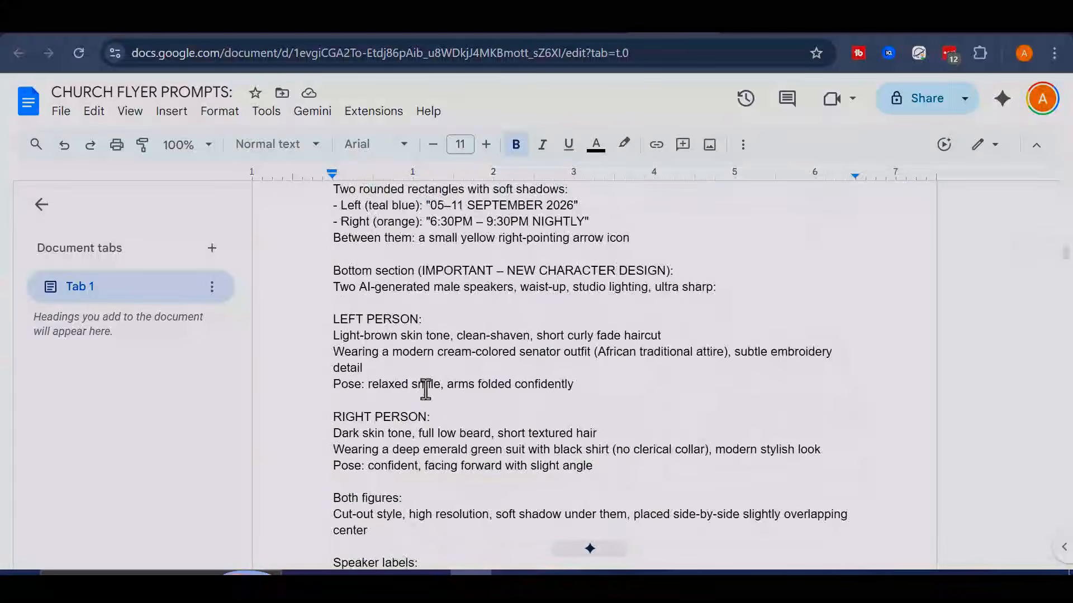
left_click(475, 398, "shift")
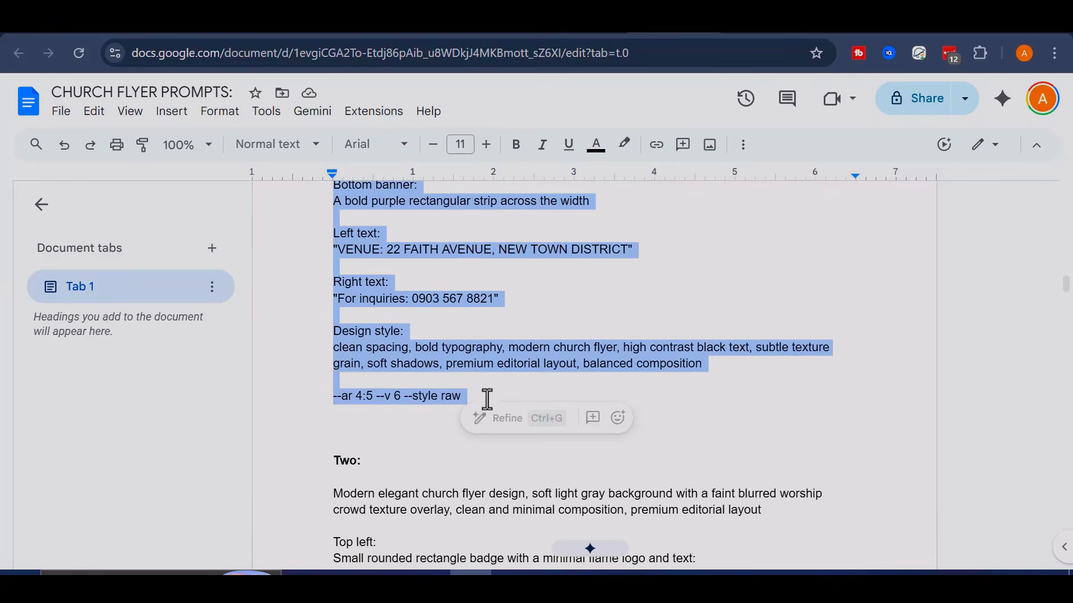
right_click(450, 398)
left_click(557, 197)
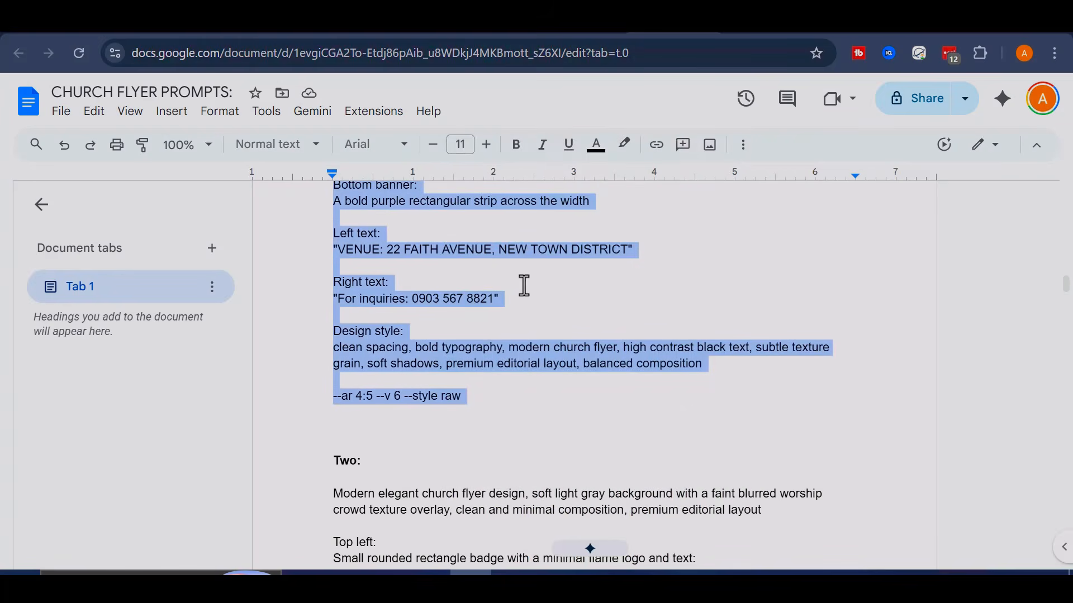
Switch to ChatGPT and turn on image creation for the new chat.
key("ctrl+Tab")
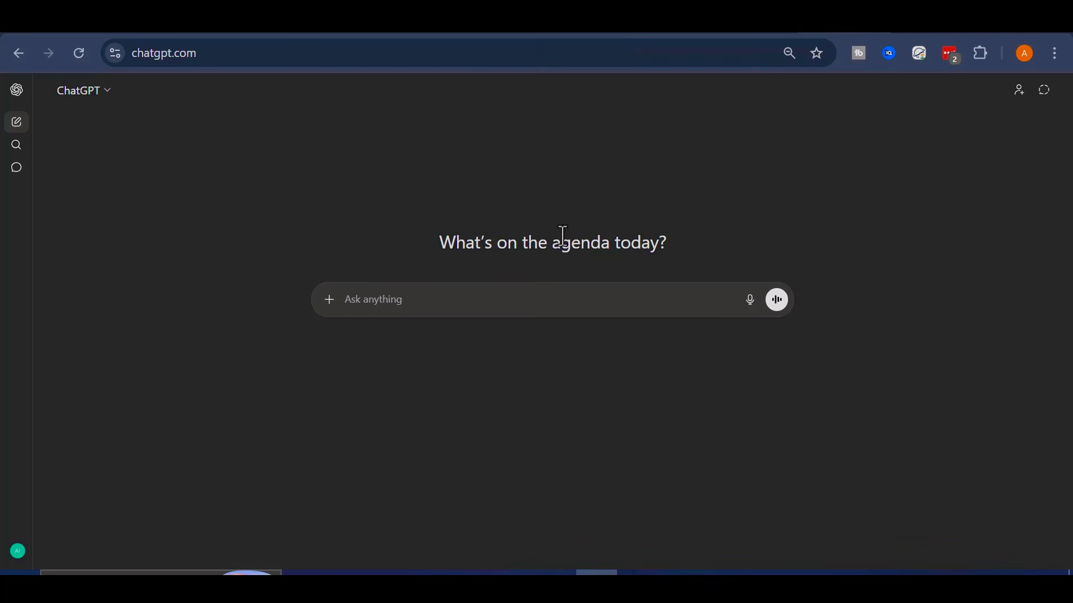
left_click(329, 300)
left_click(403, 356)
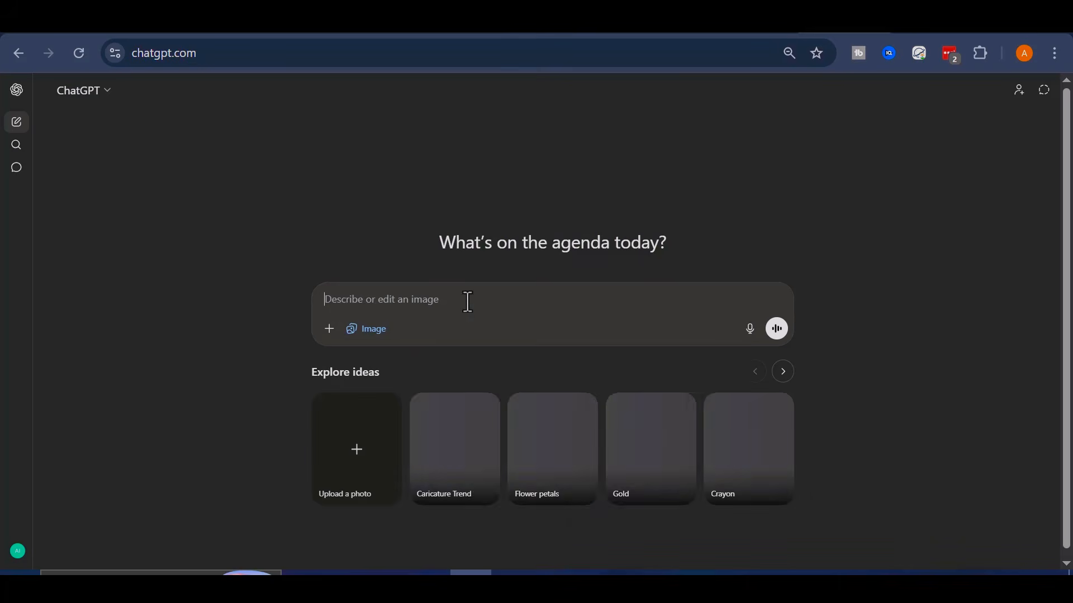
Paste the copied church flyer prompt into the image request and submit it to generate the flyer.
right_click(477, 305)
left_click(535, 341)
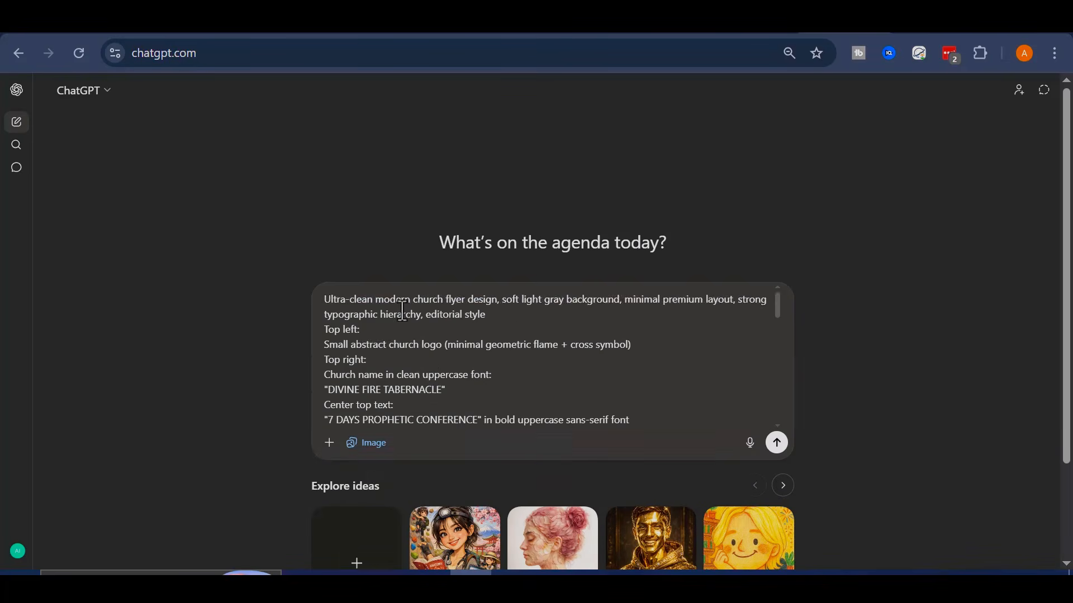
scroll(598, 337, "down", 5)
scroll(643, 352, "up", 5)
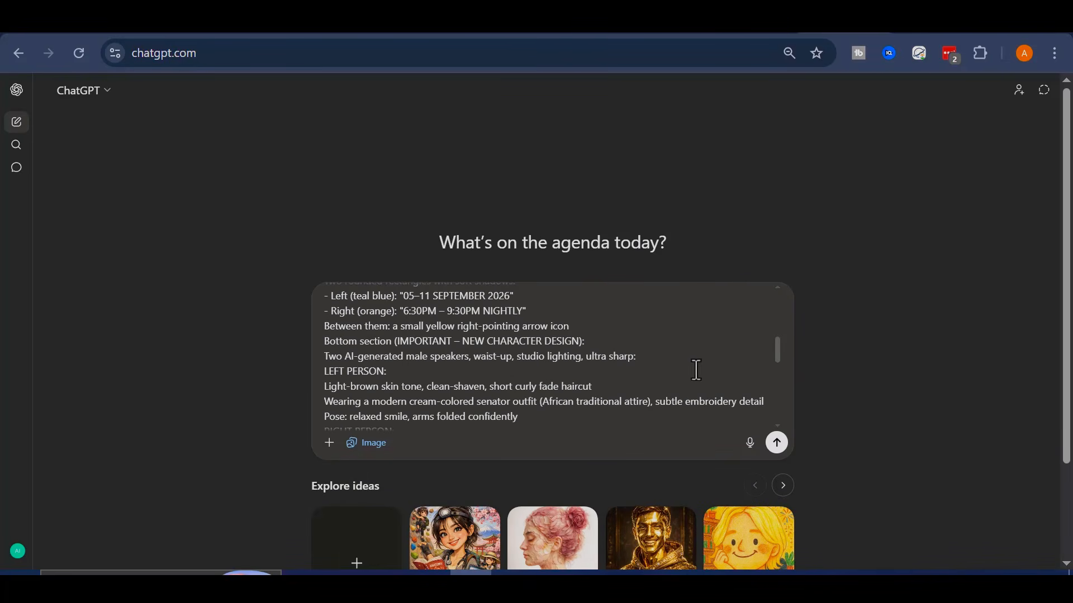
left_click(777, 444)
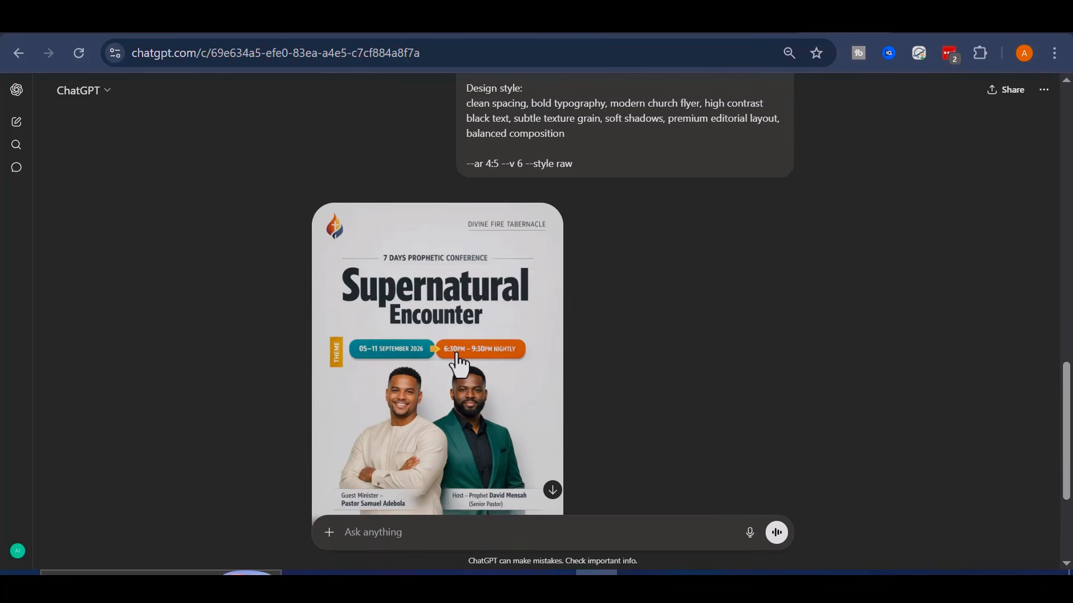
Open the generated Supernatural Encounter flyer at full size, download it, and return to the chat.
scroll(459, 346, "down", 2)
left_click(469, 308)
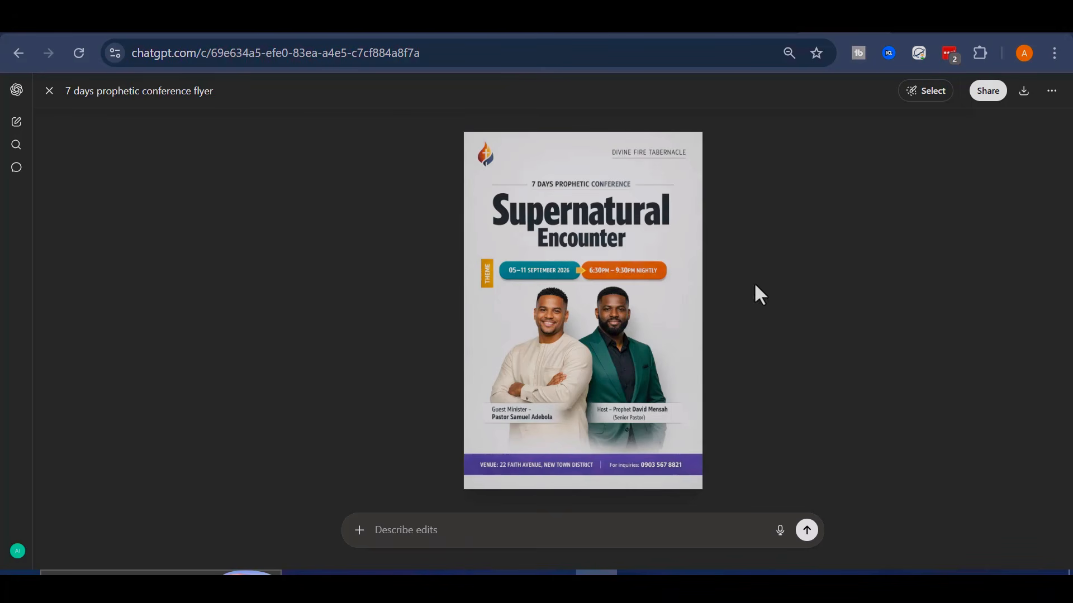
left_click(1024, 91)
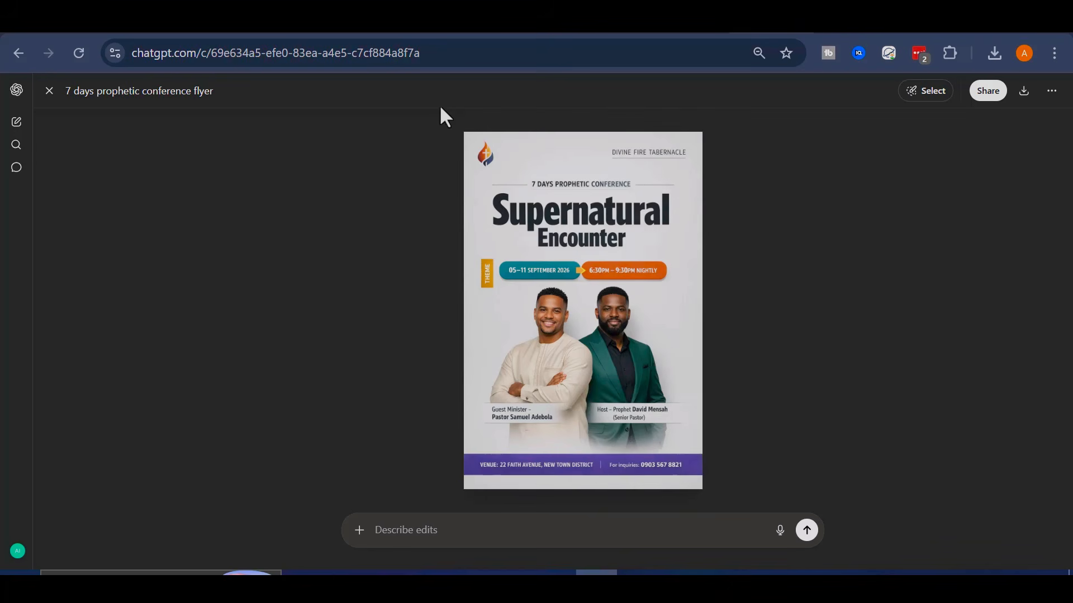
left_click(49, 91)
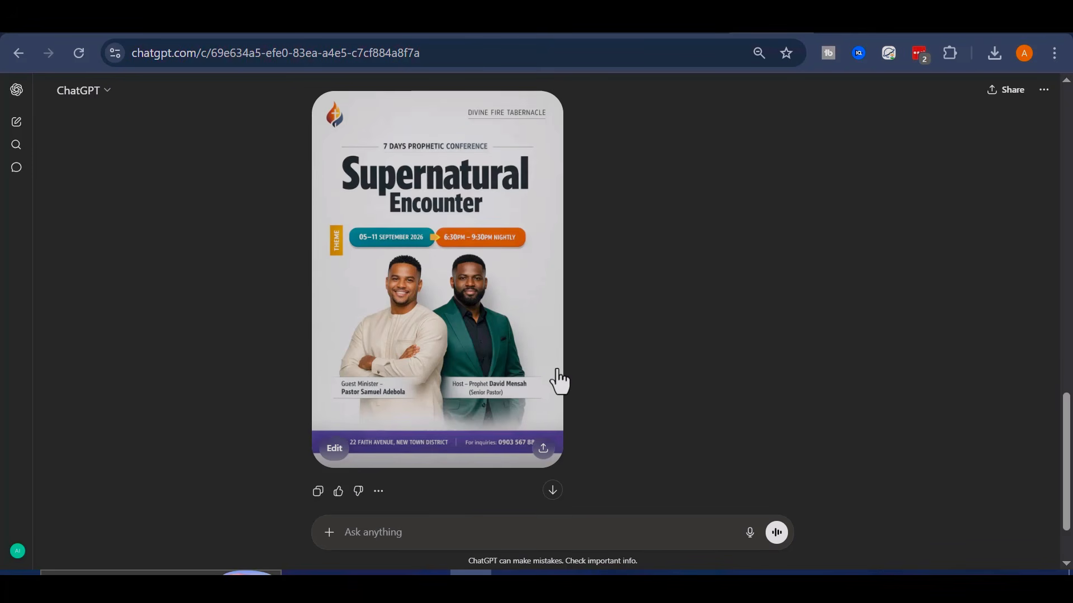
Examine the generated flyer and compare its texts, speakers and layout with the submitted prompt.
scroll(556, 379, "up", 2)
scroll(556, 379, "down", 2)
scroll(709, 322, "up", 8)
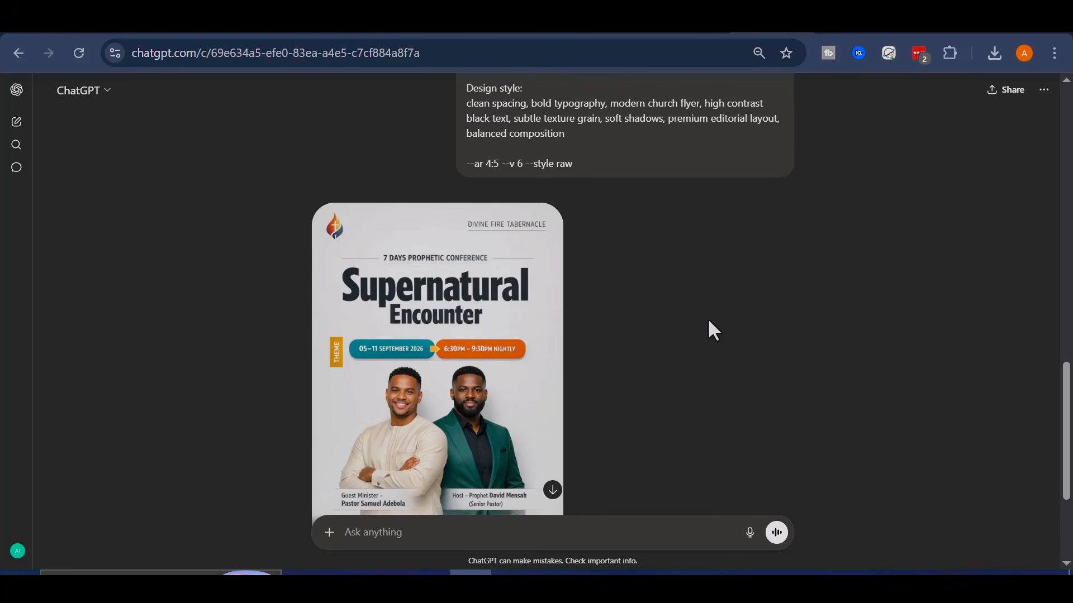
scroll(709, 329, "up", 10)
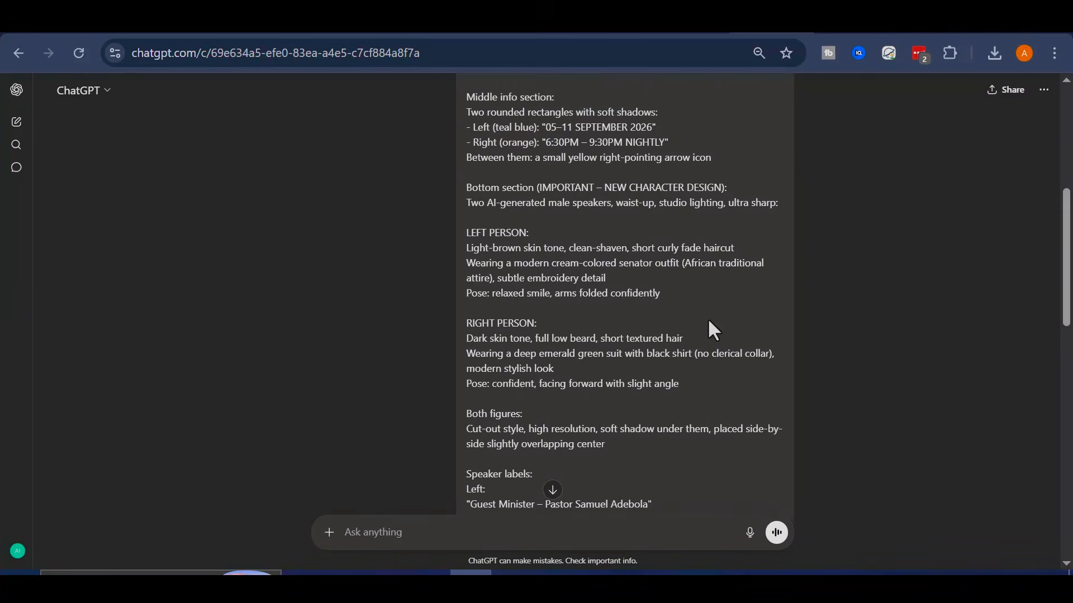
scroll(711, 330, "up", 2)
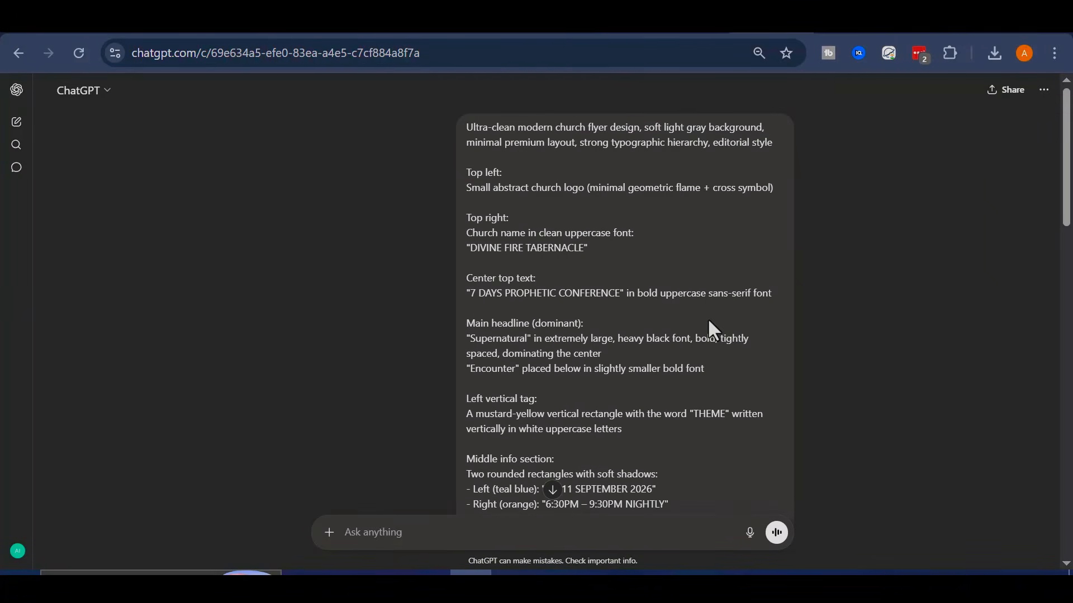
scroll(735, 182, "down", 15)
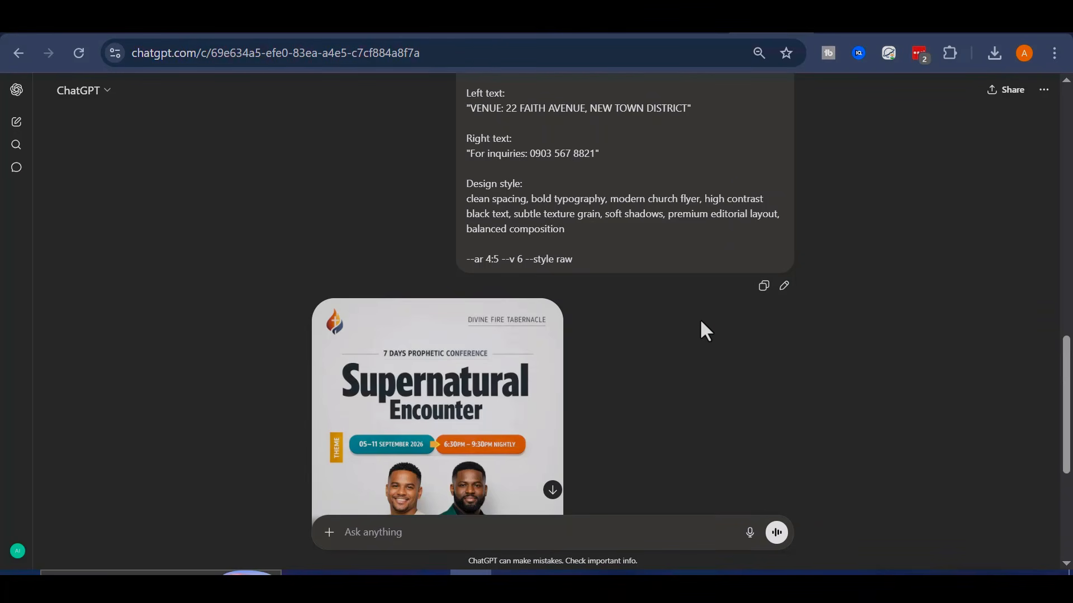
scroll(630, 301, "down", 2)
scroll(630, 302, "up", 4)
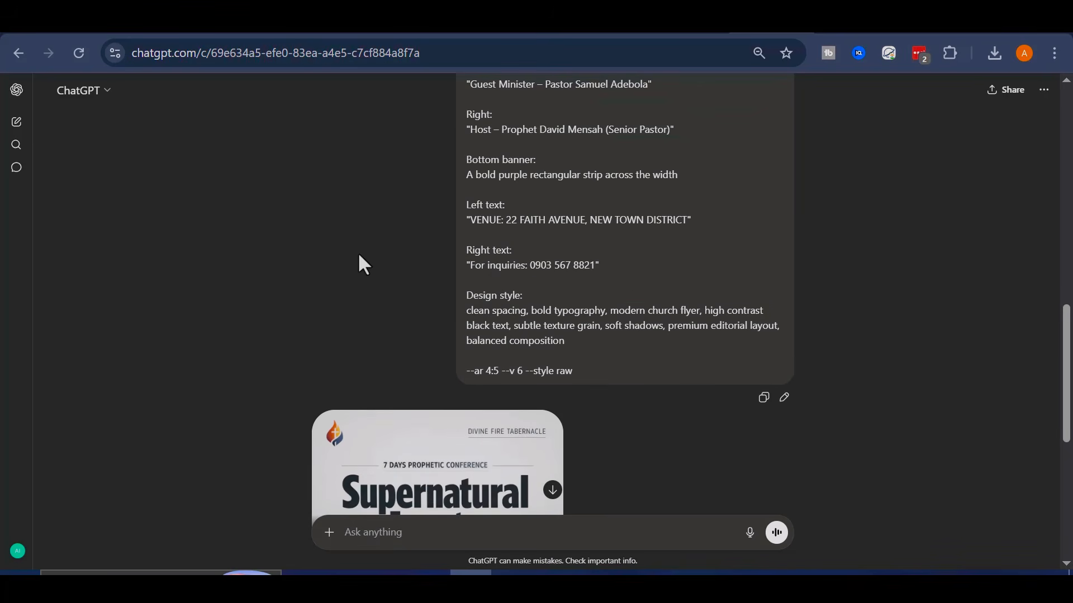
Switch to the empty Google Flow project and paste the copied church flyer prompt as the creation request.
key("alt+Tab")
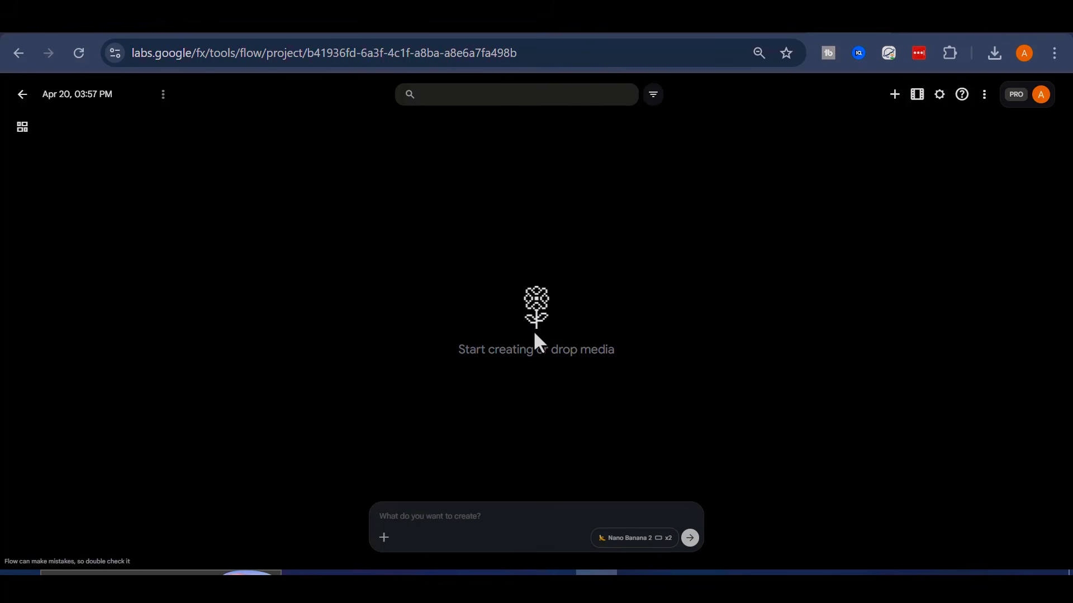
left_click(453, 518)
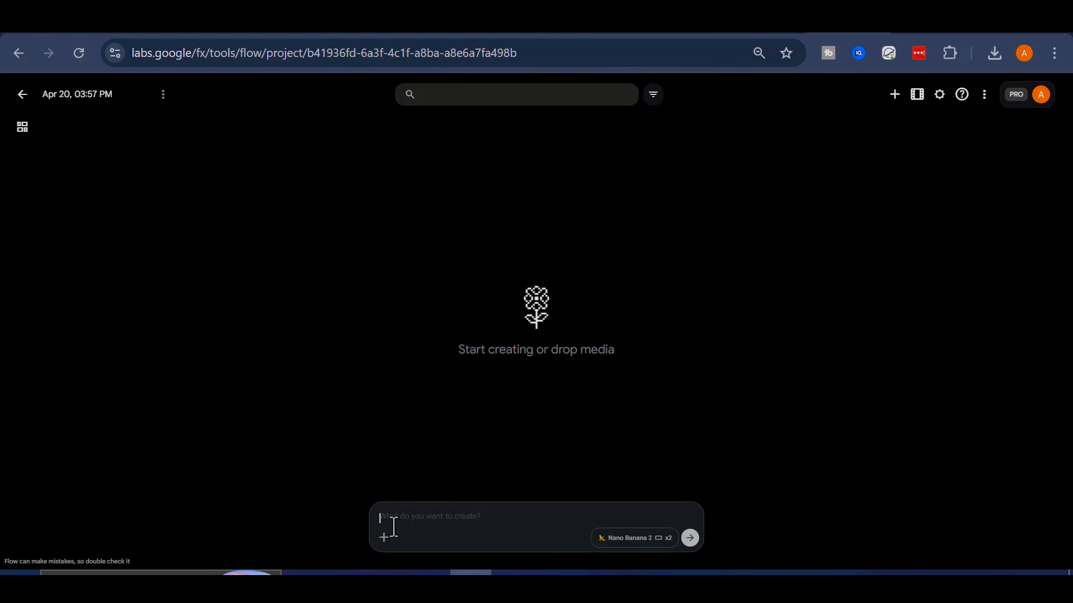
right_click(443, 519)
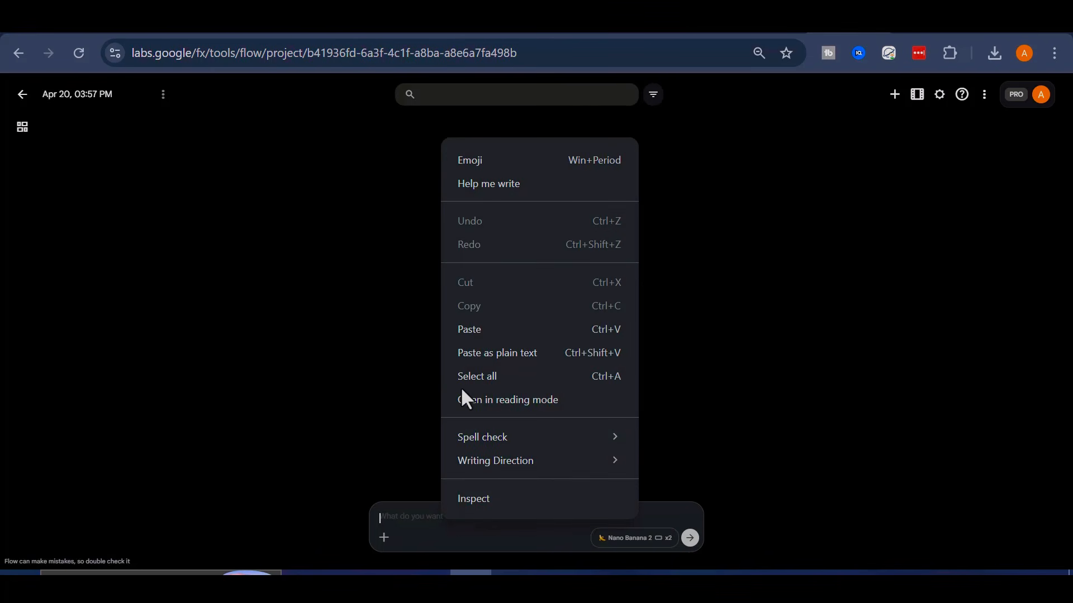
left_click(485, 333)
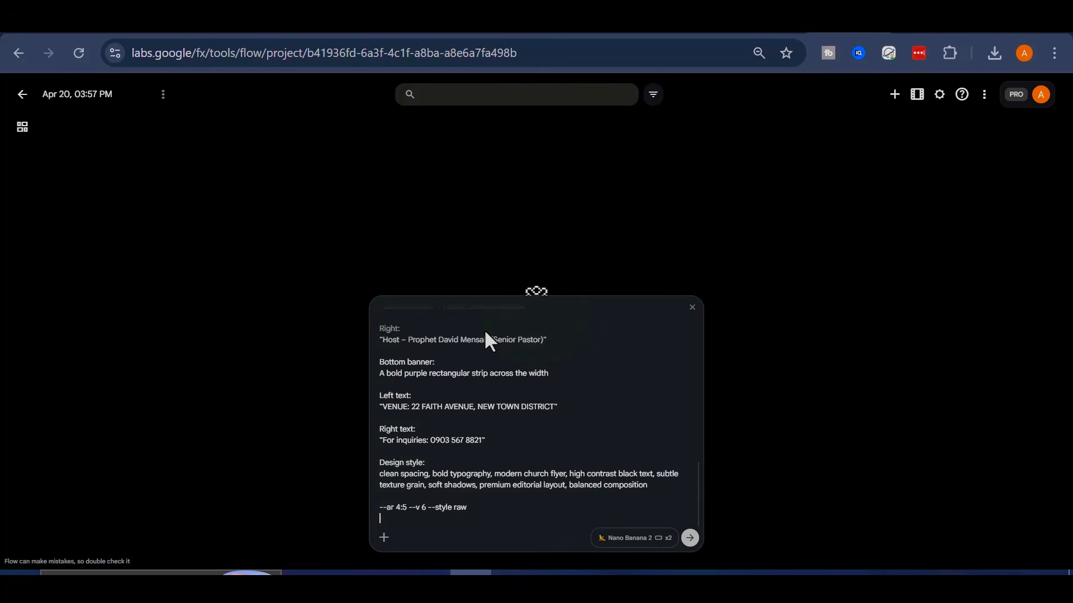
scroll(503, 491, "up", 9)
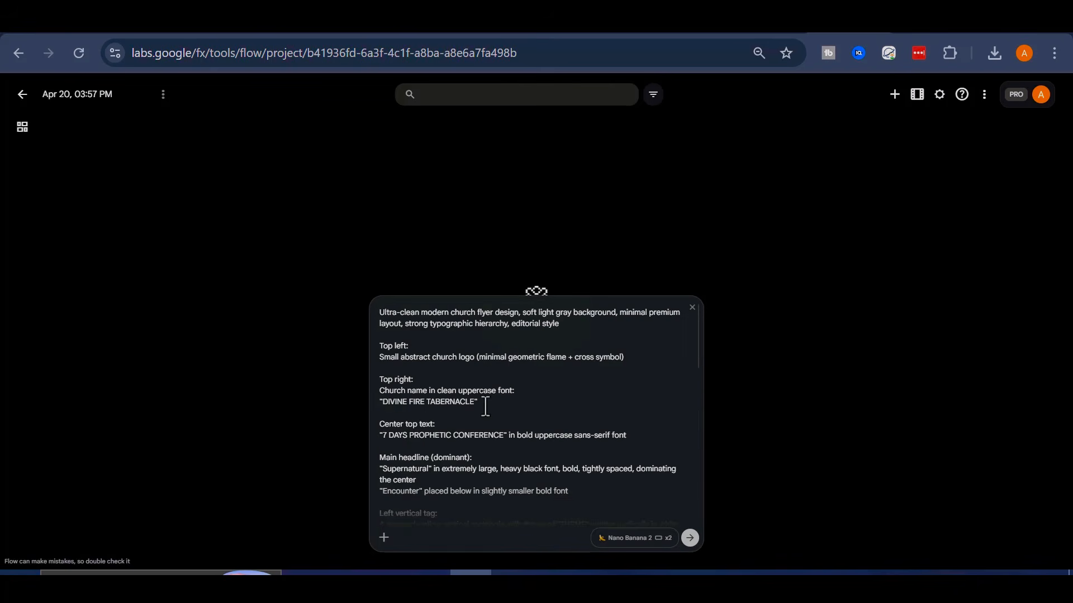
scroll(482, 406, "down", 10)
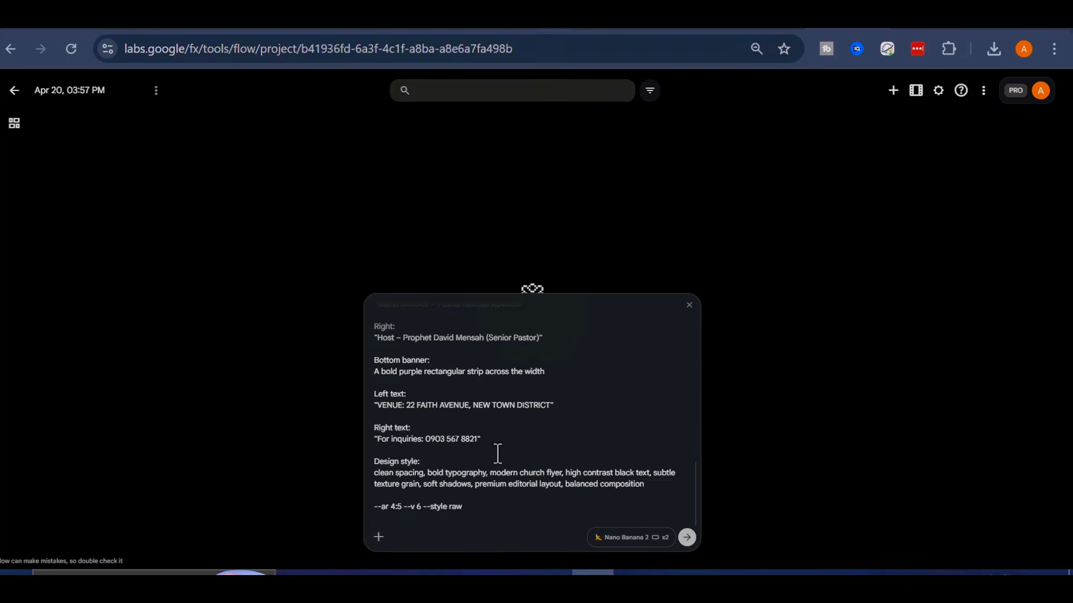
Set the output to a single 1:1 image with the Nano Banana 2 model, and generate the flyer.
left_click(629, 536)
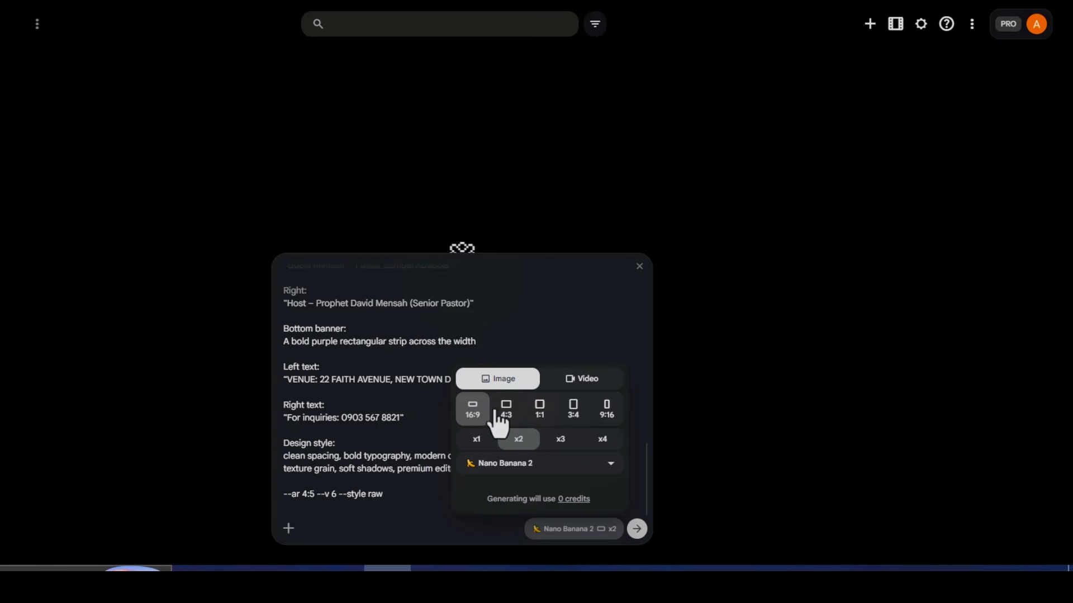
left_click(539, 413)
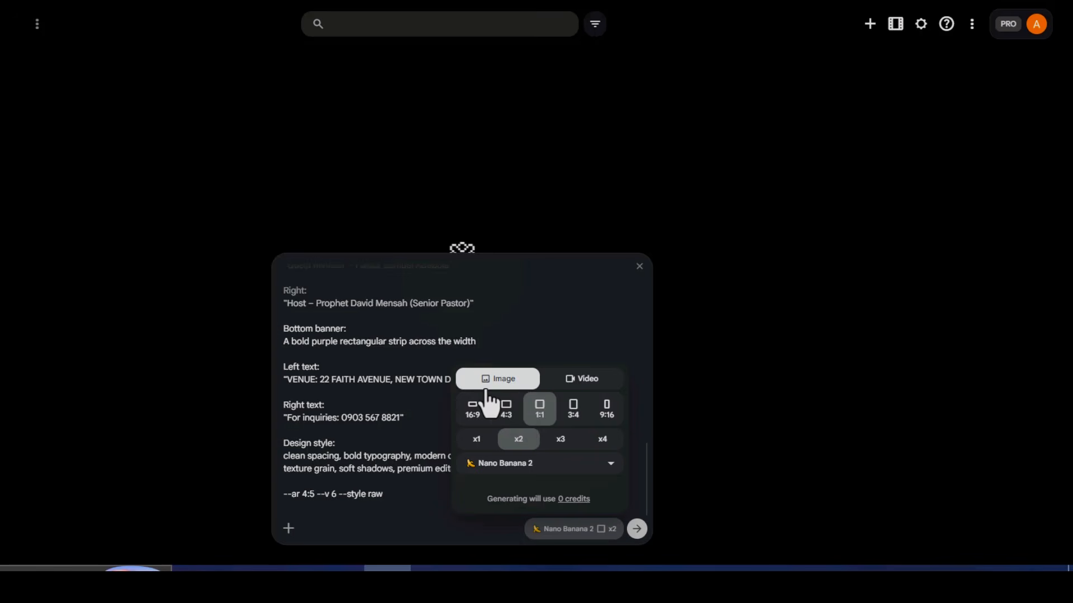
left_click(479, 441)
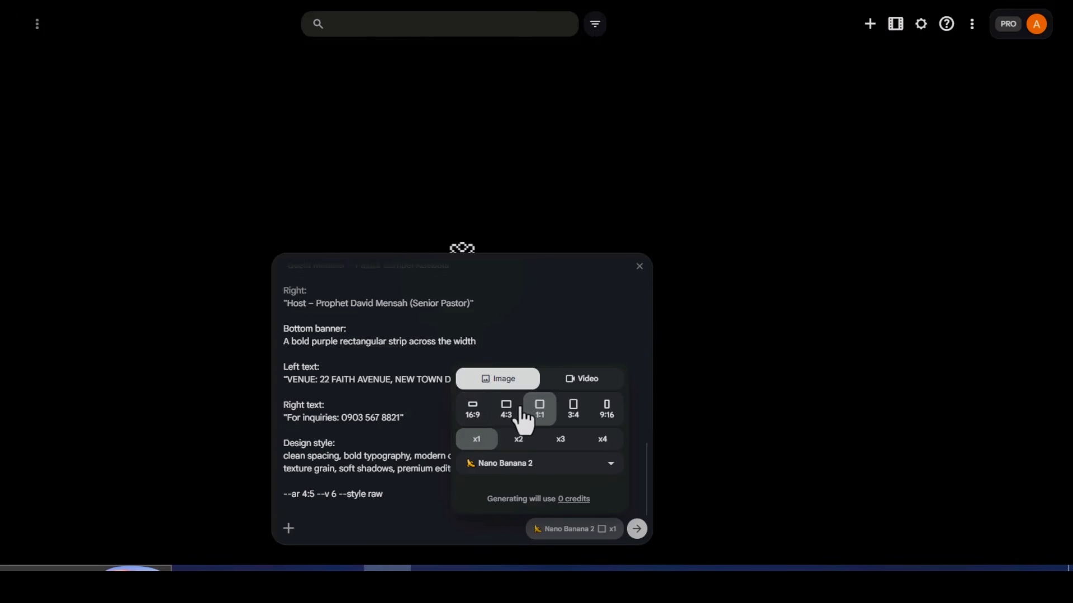
left_click(608, 463)
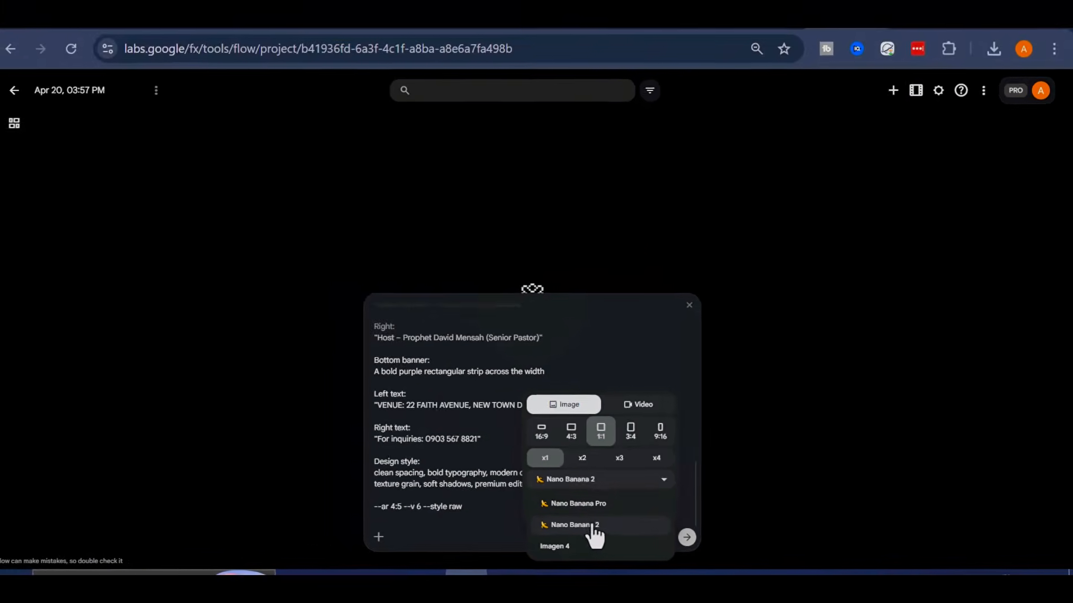
left_click(592, 526)
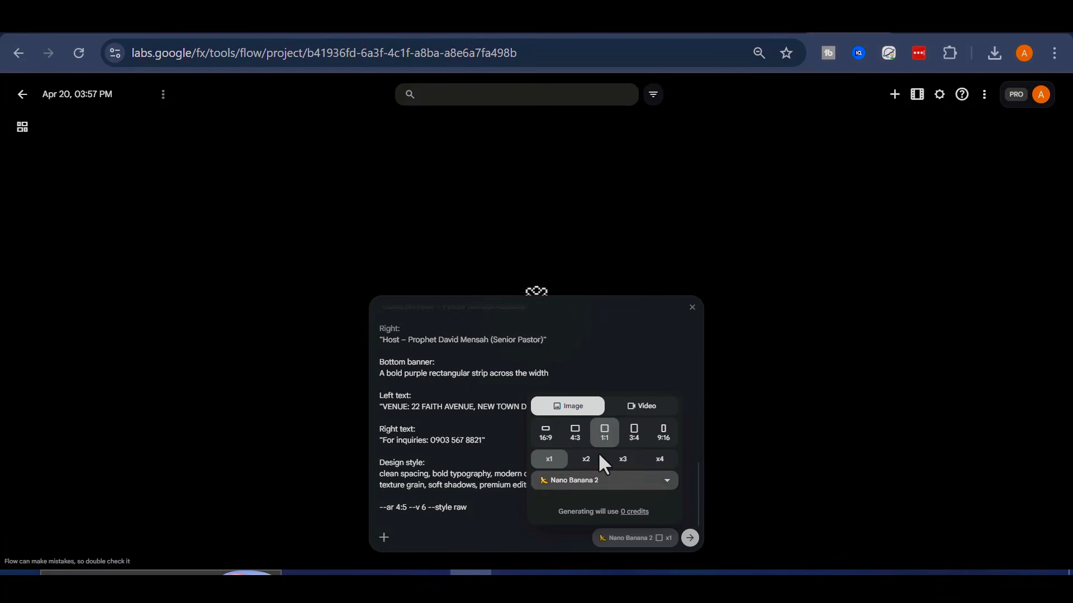
left_click(491, 483)
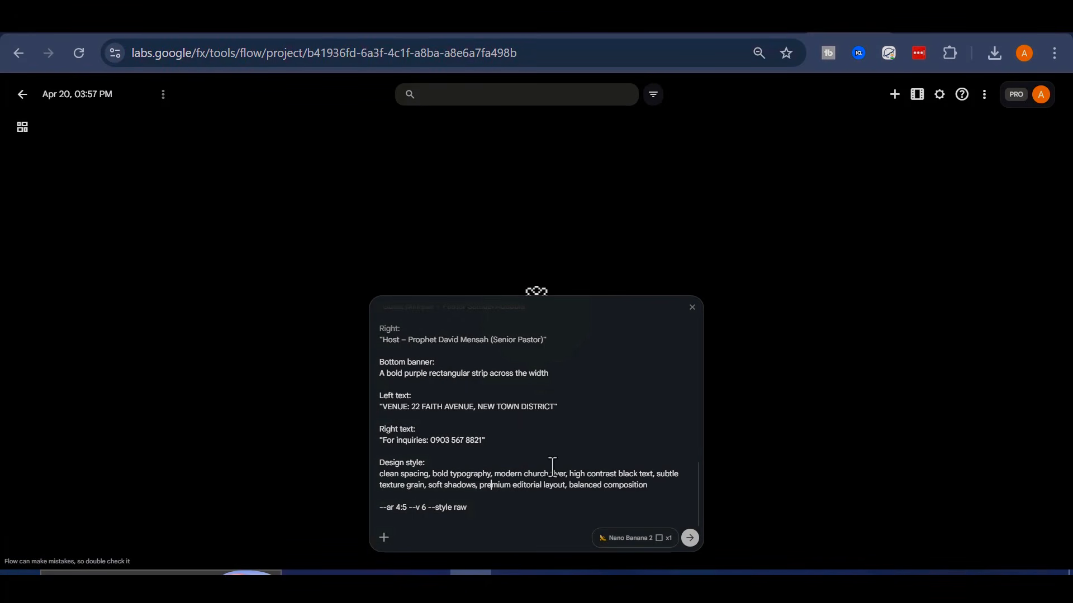
left_click(691, 538)
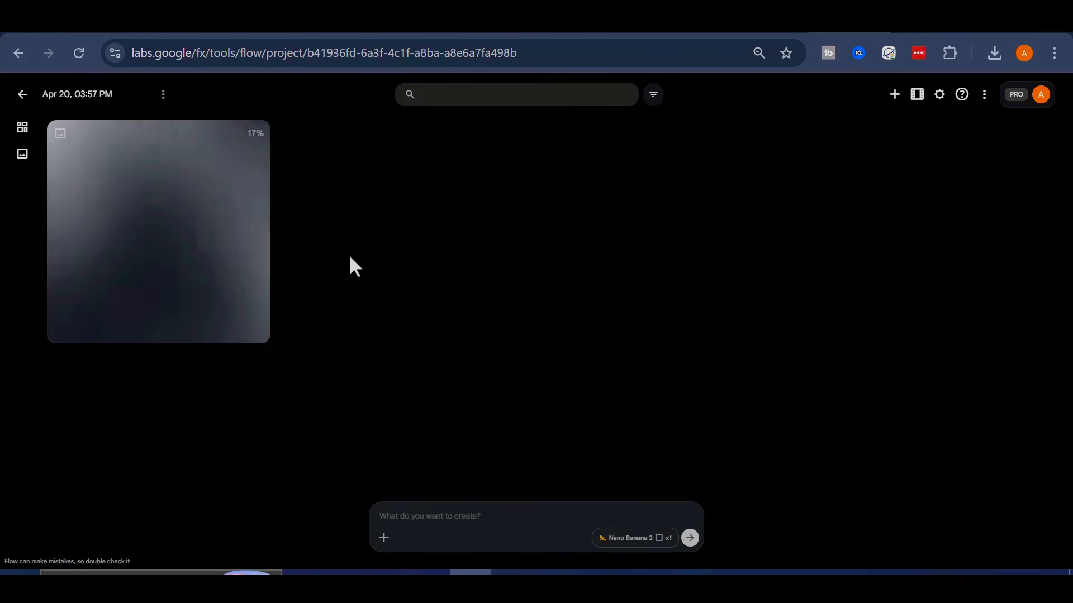
Open the generated square flyer, download it, and go back to the project.
left_click(164, 225)
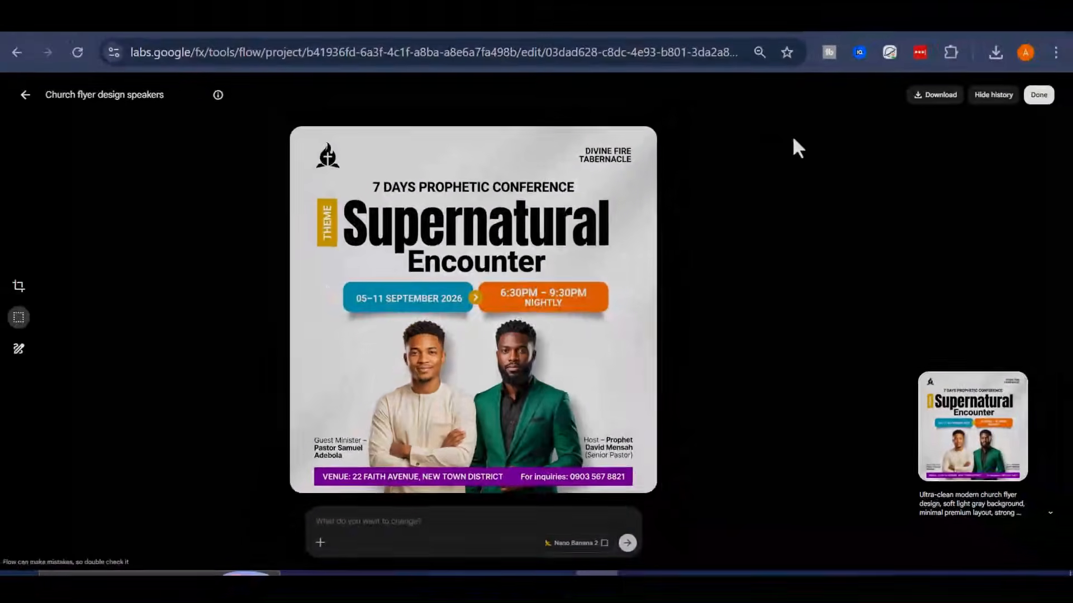
left_click(932, 102)
left_click(910, 155)
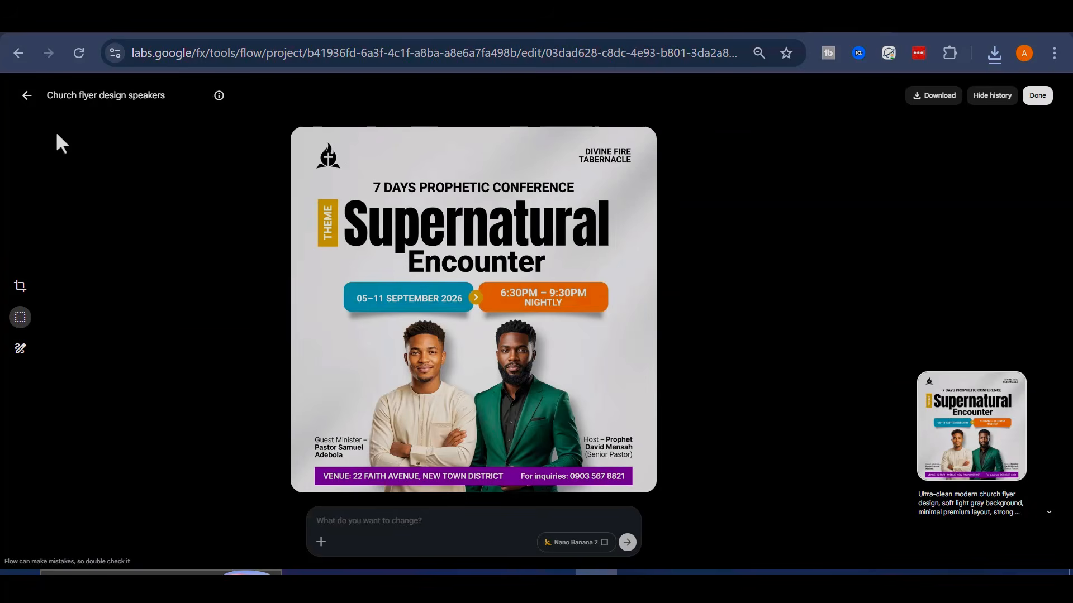
left_click(26, 96)
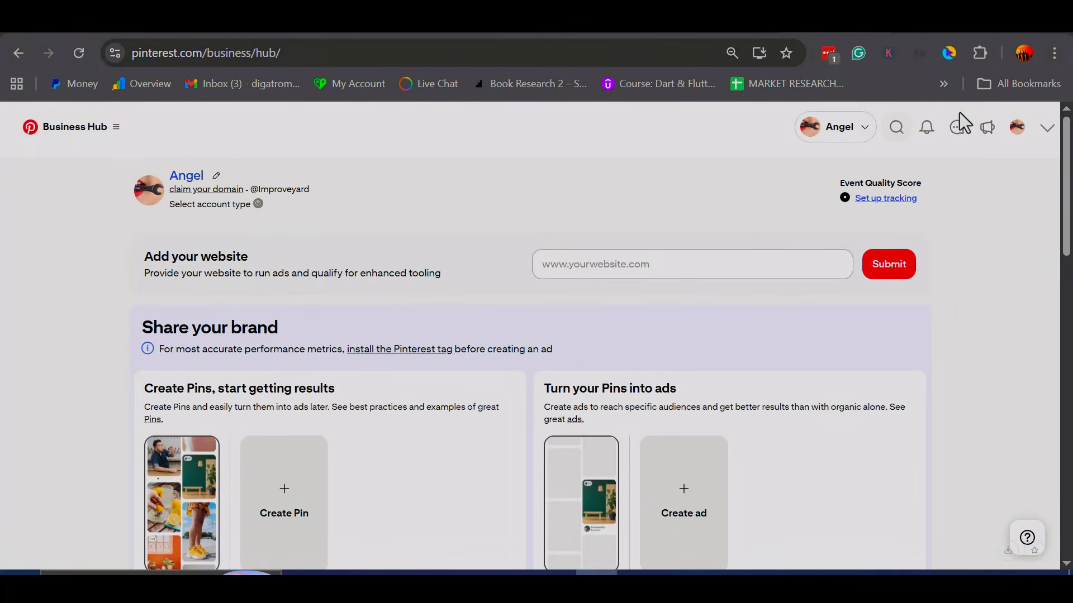
Search Pinterest for "church flyers".
left_click(897, 132)
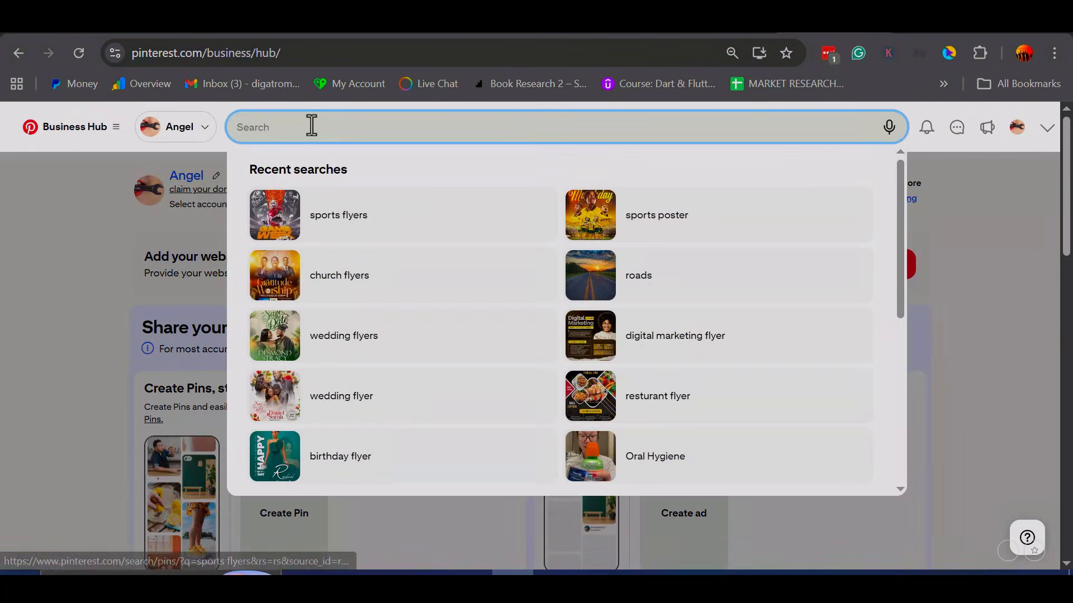
type("church flyers")
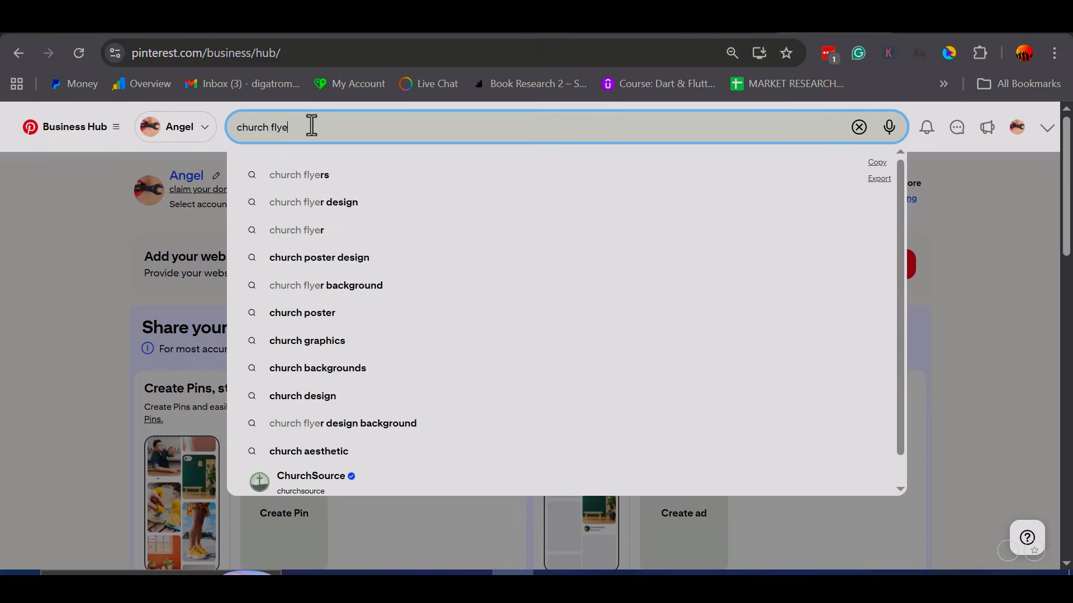
key("Return")
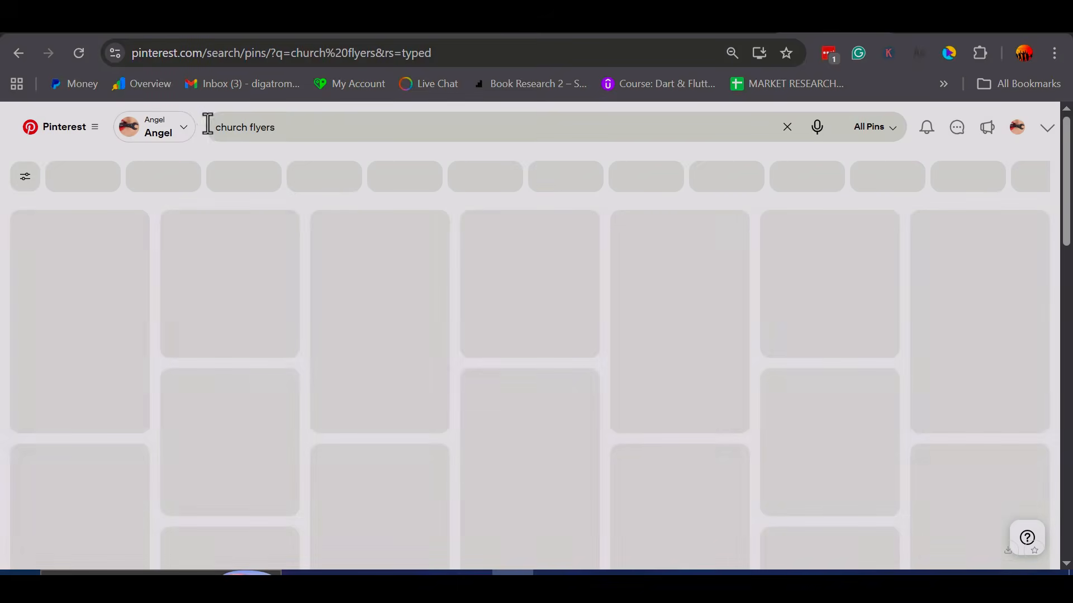
Open the "Join us for Sunday Service" flyer with the man in a brown suit, and save its image.
scroll(335, 368, "down", 2)
scroll(584, 374, "down", 4)
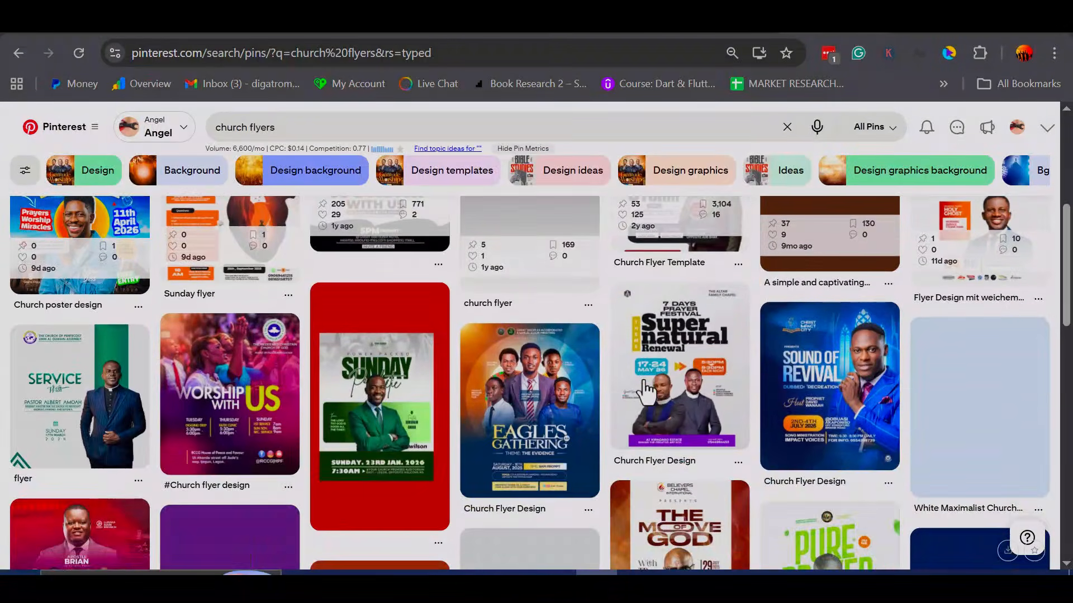
scroll(368, 449, "down", 10)
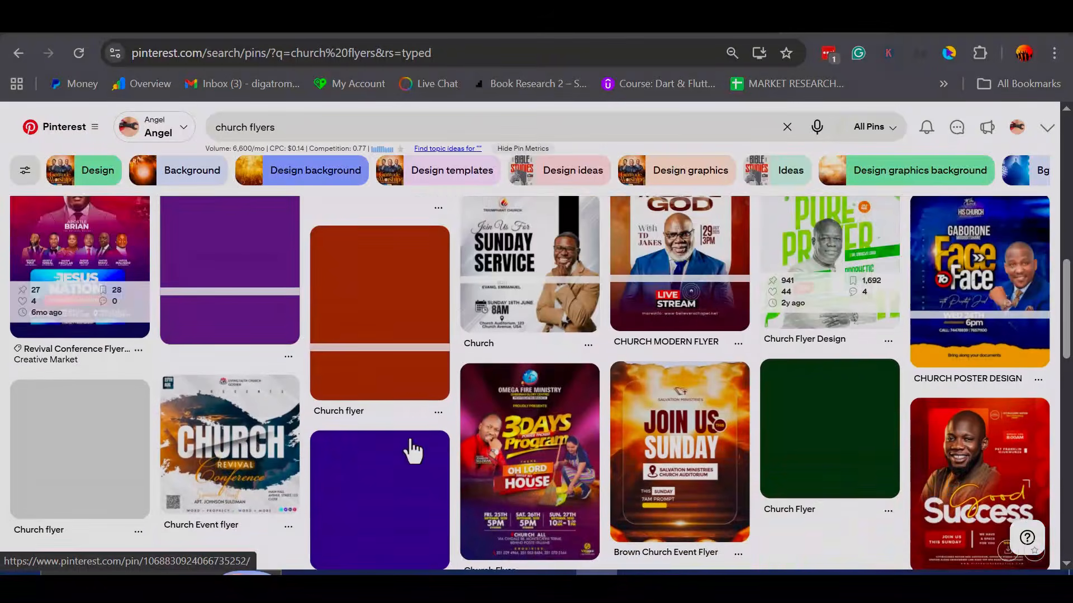
scroll(804, 428, "up", 6)
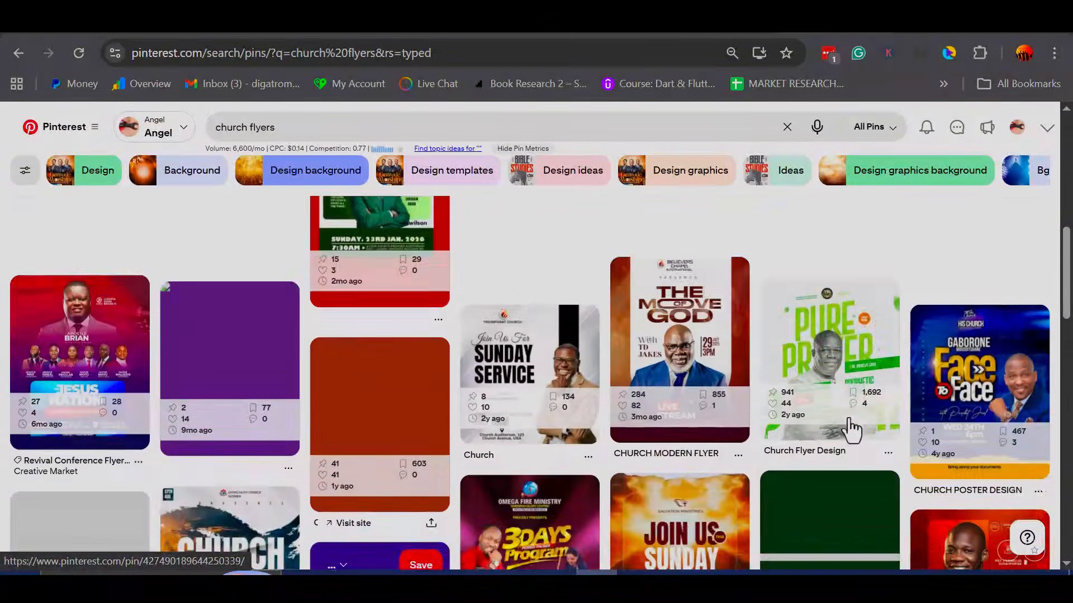
scroll(849, 427, "up", 2)
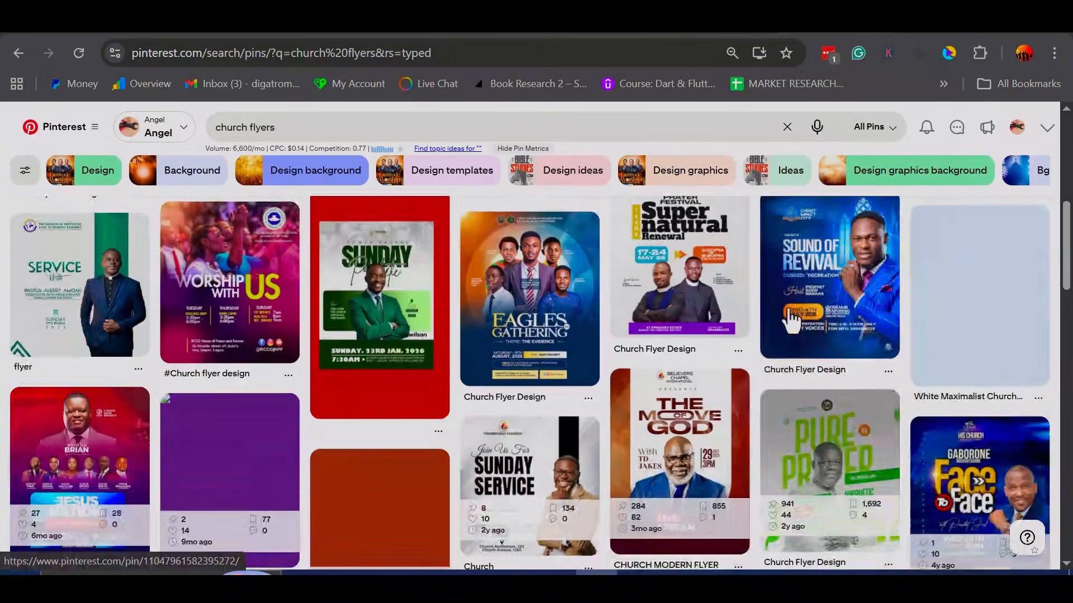
left_click(812, 304)
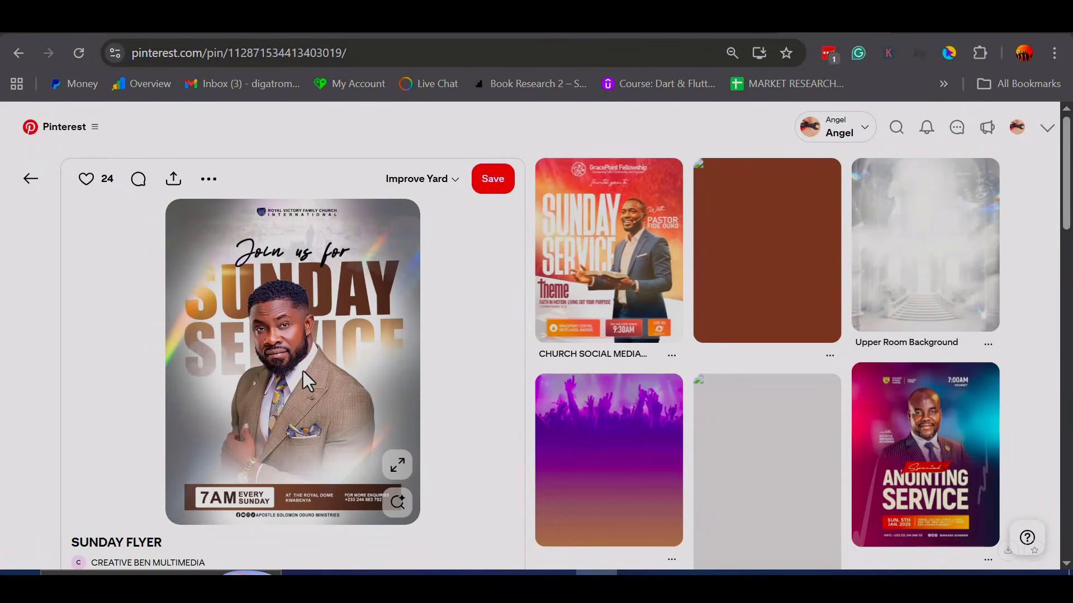
right_click(279, 265)
left_click(335, 313)
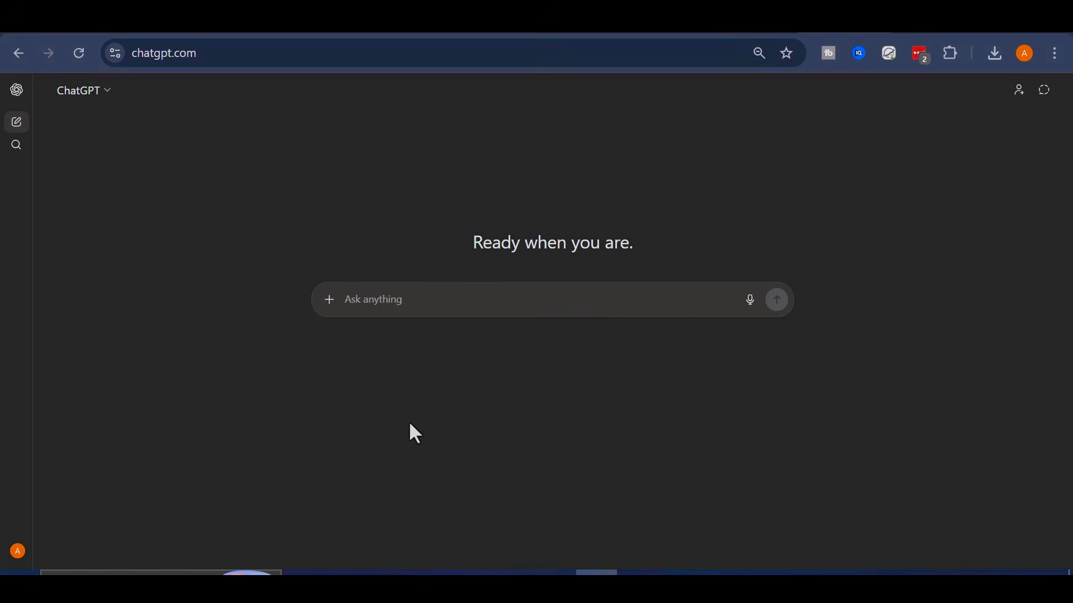
In a new ChatGPT chat, attach the saved Sunday Service flyer and submit the expert prompt engineer request for a detailed prompt recreating its exact style.
left_click(330, 300)
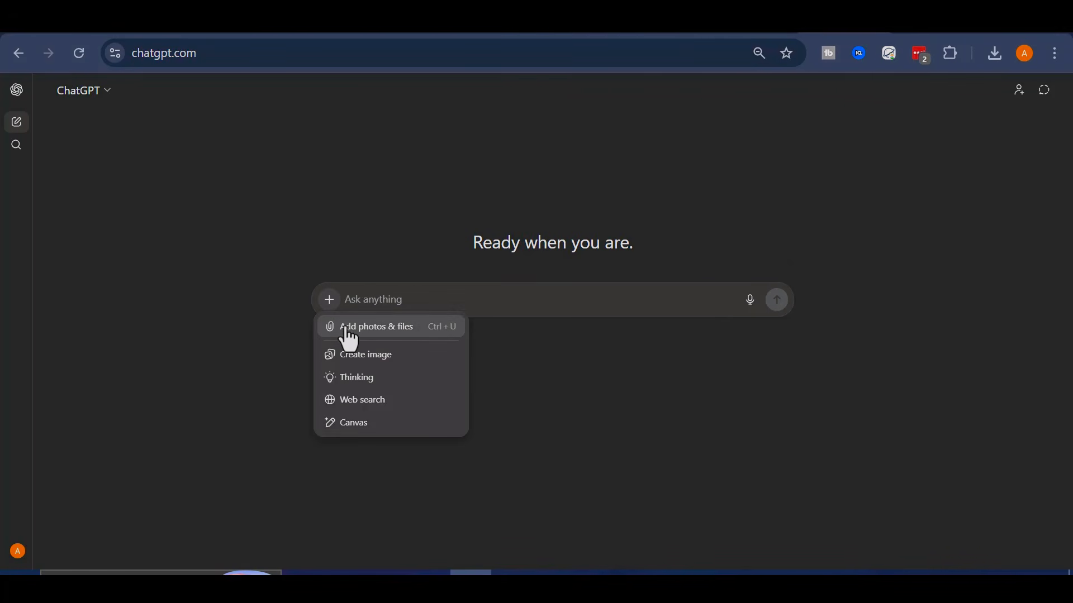
left_click(401, 331)
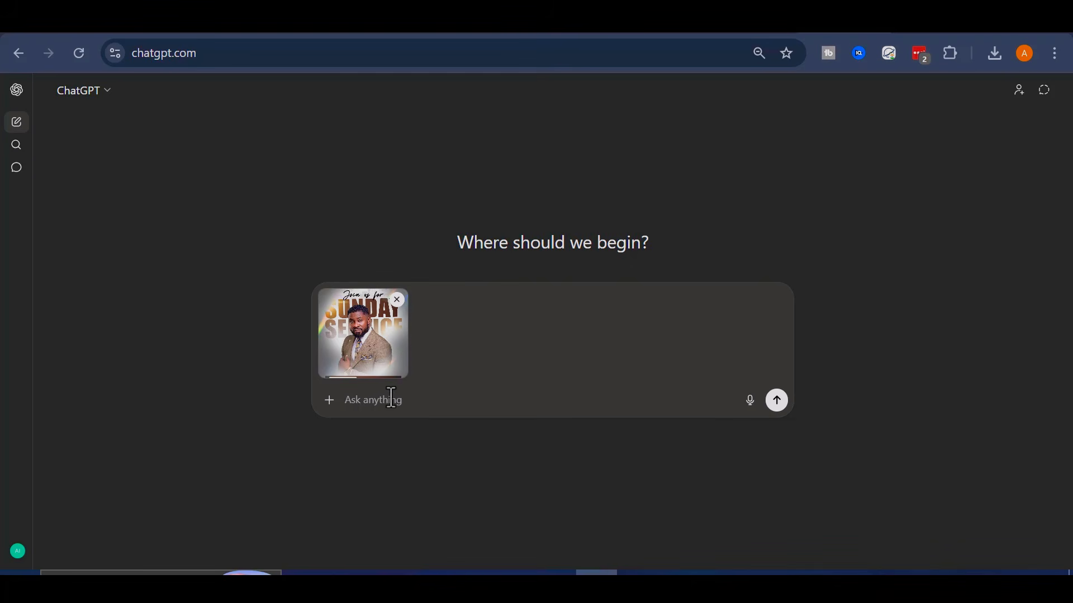
right_click(398, 403)
left_click(439, 343)
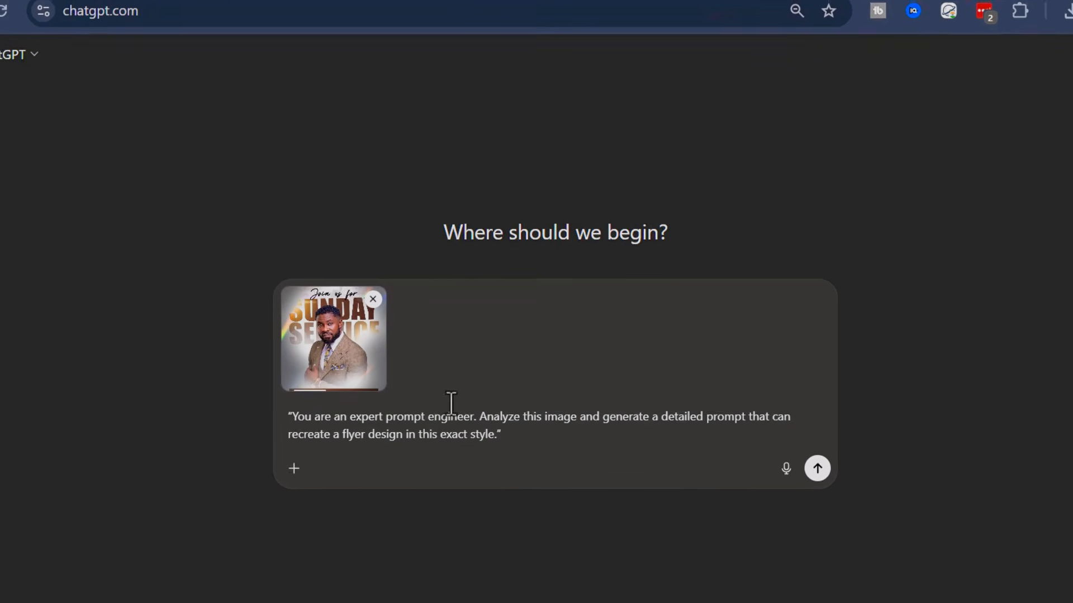
left_click_drag(522, 439, 285, 427)
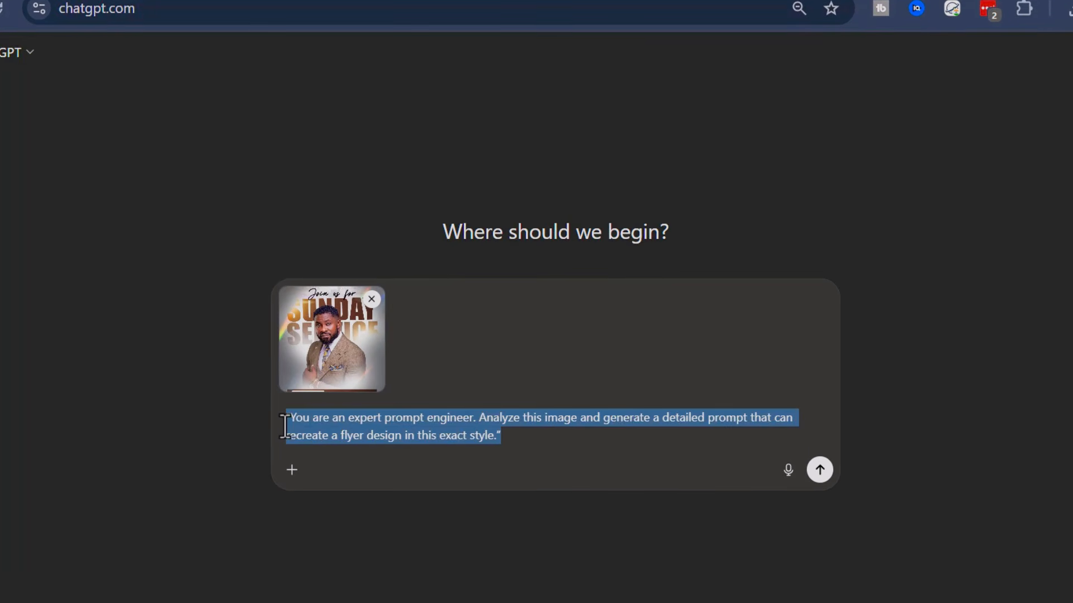
left_click(557, 440)
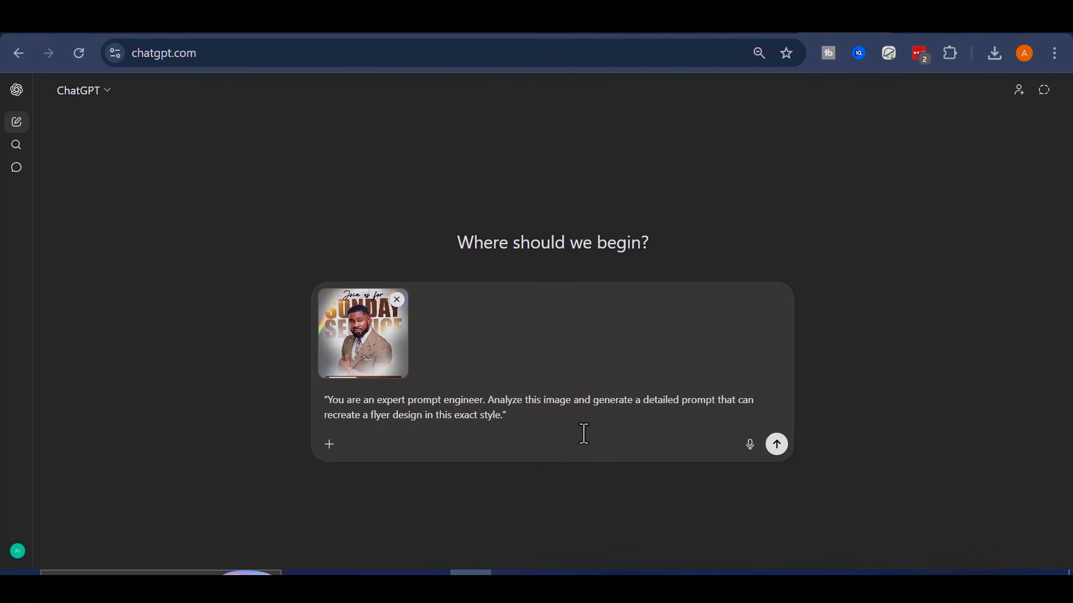
left_click(776, 445)
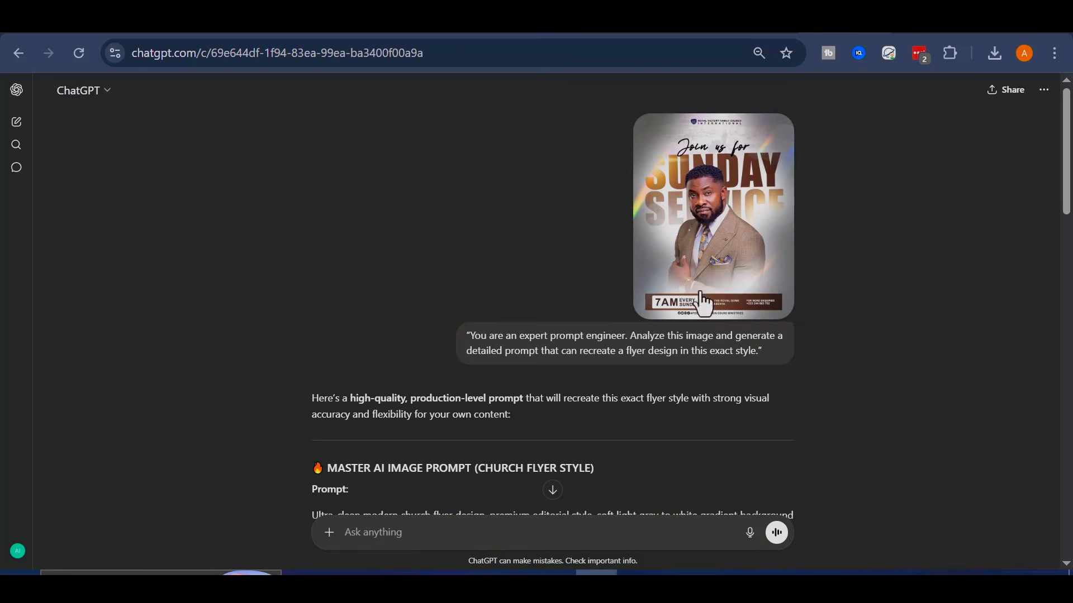
Read through the generated master image prompt, covering typography, bottom information bar, color palette, style keywords and optional variations.
scroll(347, 289, "down", 6)
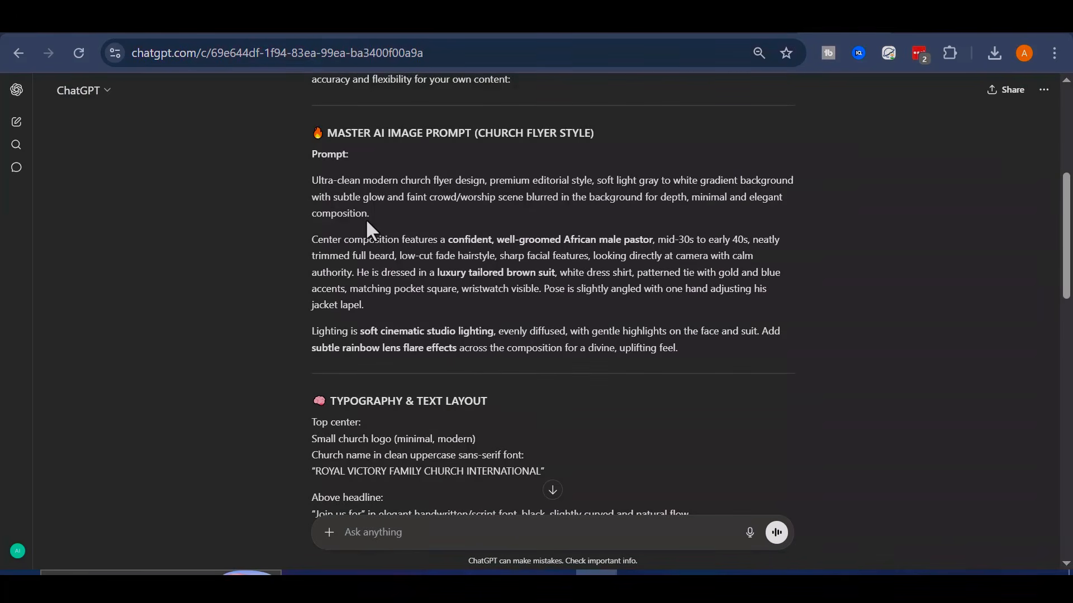
scroll(360, 195, "down", 2)
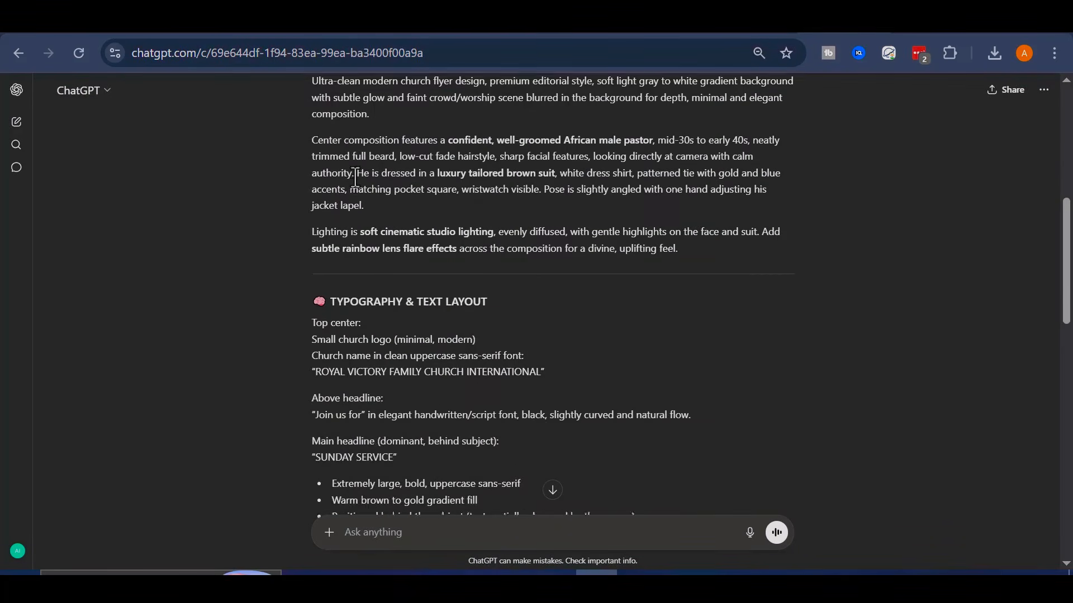
scroll(356, 178, "up", 2)
scroll(333, 205, "down", 4)
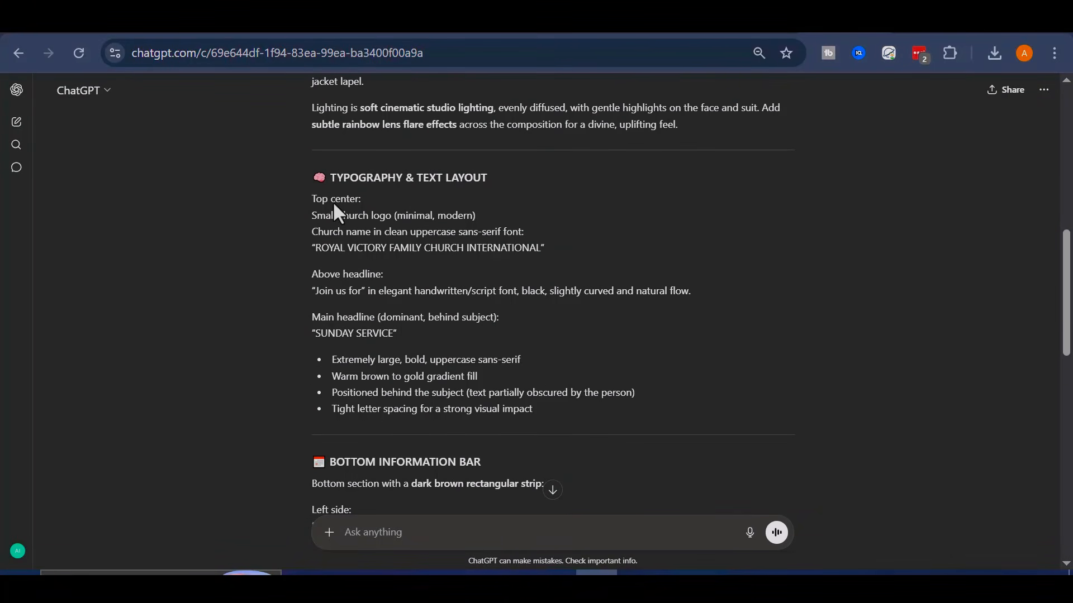
scroll(344, 234, "down", 2)
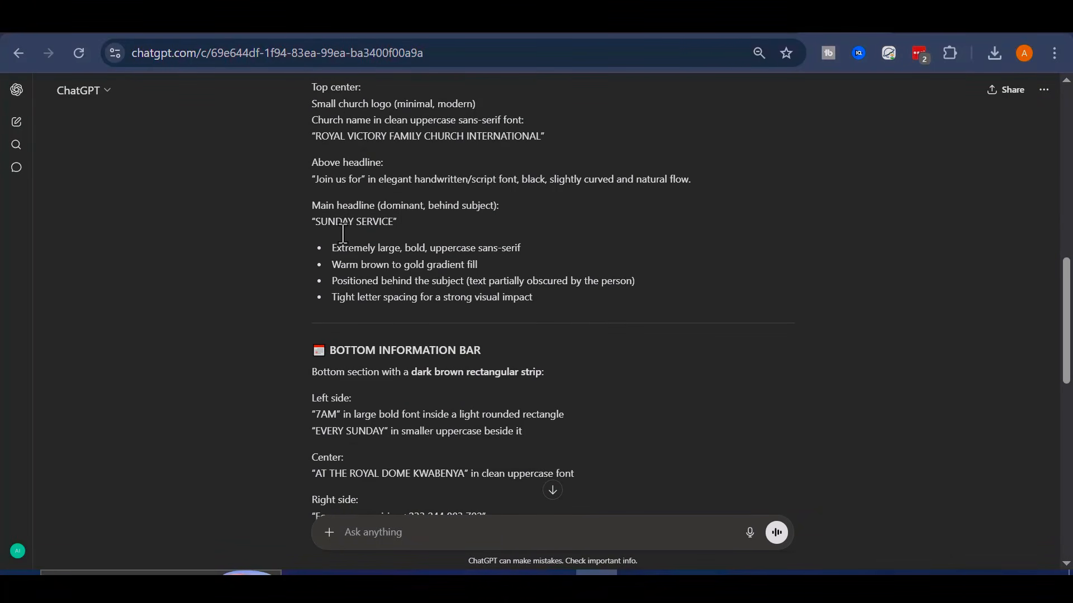
scroll(343, 234, "down", 2)
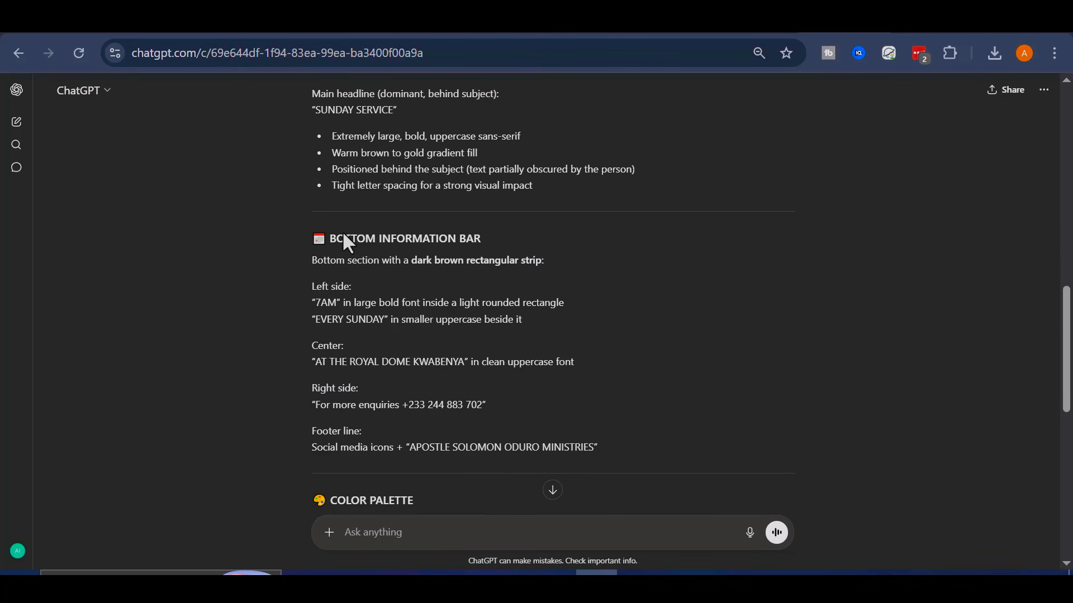
scroll(343, 235, "down", 2)
scroll(343, 233, "down", 2)
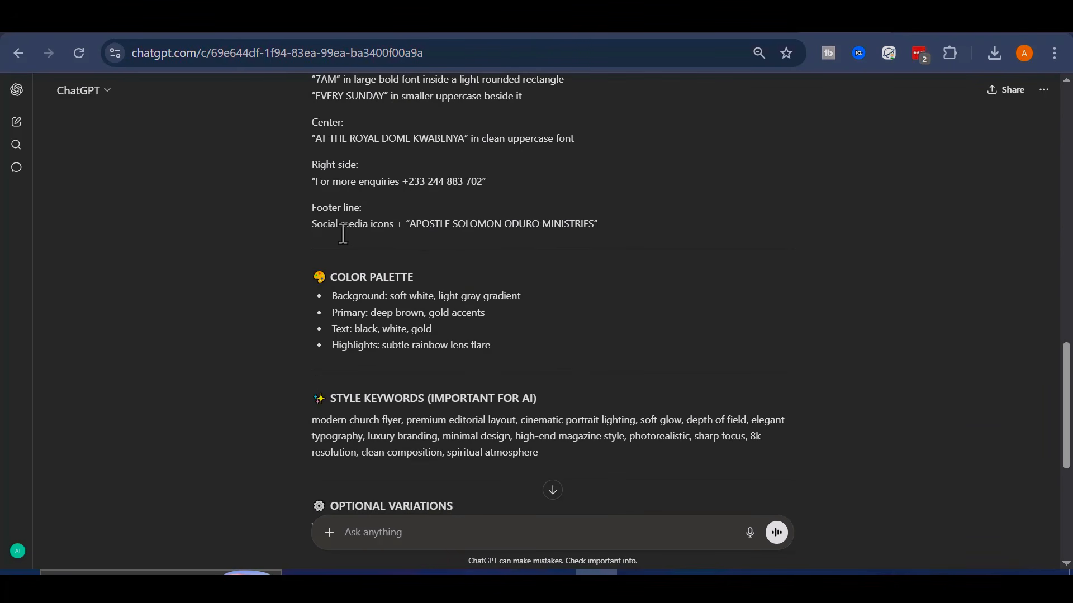
scroll(343, 234, "down", 2)
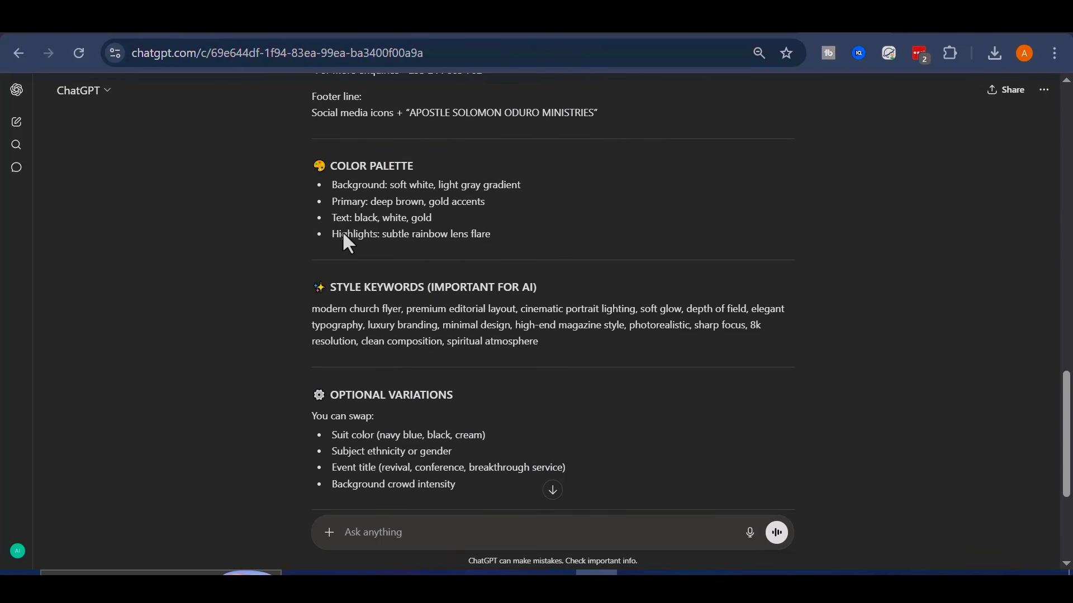
scroll(343, 234, "down", 2)
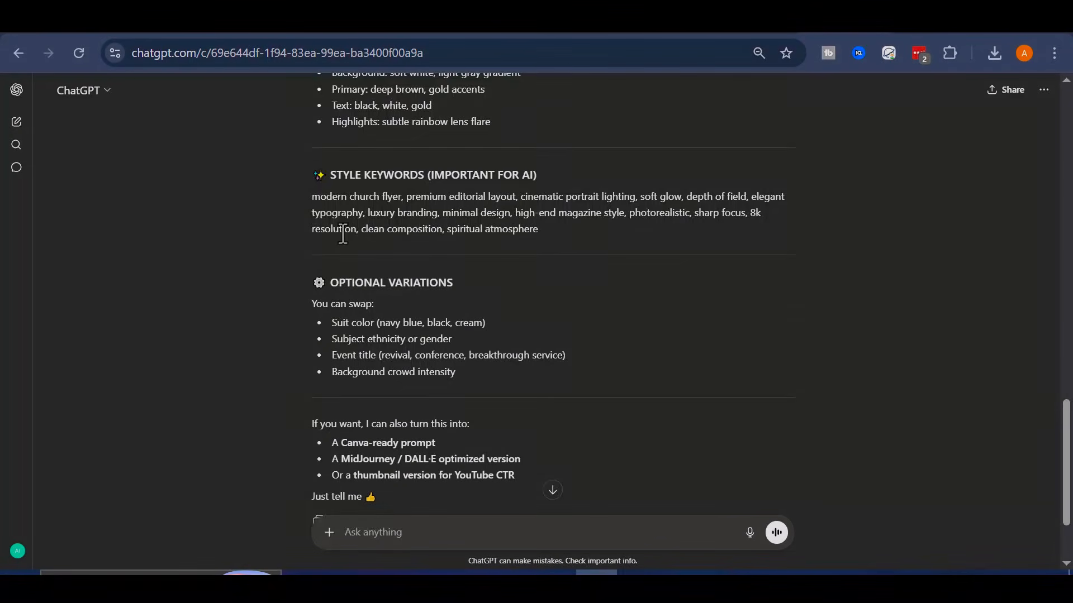
scroll(343, 234, "down", 2)
scroll(396, 276, "up", 4)
scroll(489, 313, "up", 8)
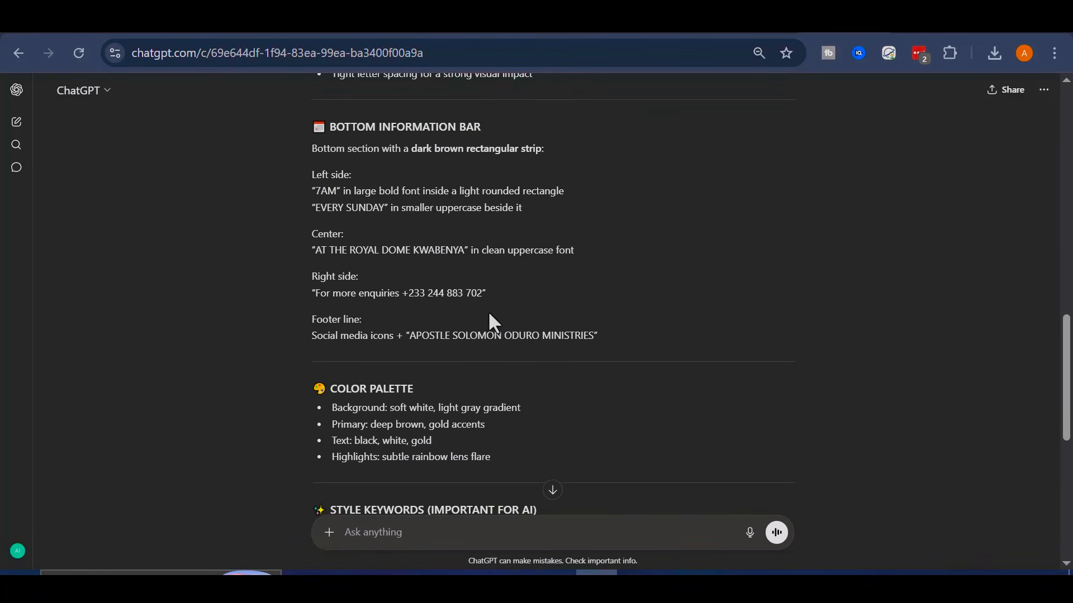
scroll(489, 312, "up", 2)
scroll(489, 313, "down", 4)
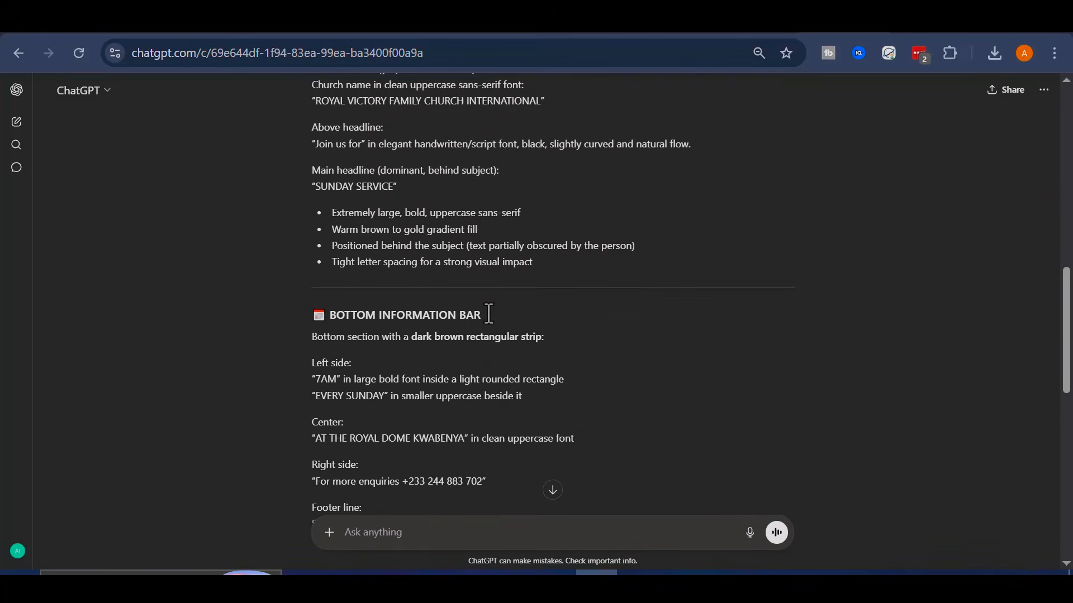
scroll(489, 313, "up", 6)
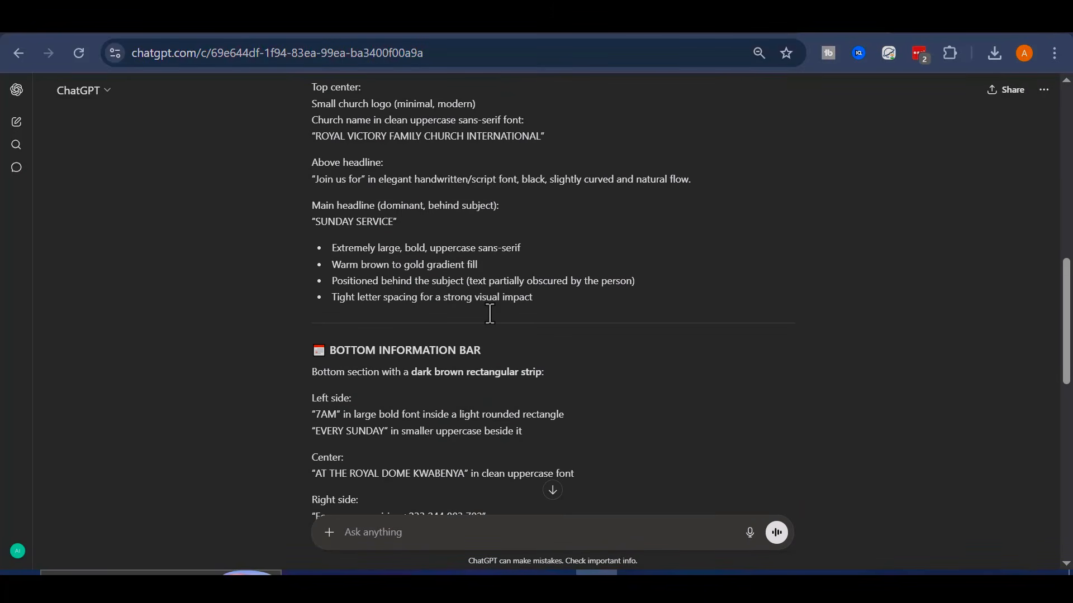
scroll(494, 322, "up", 2)
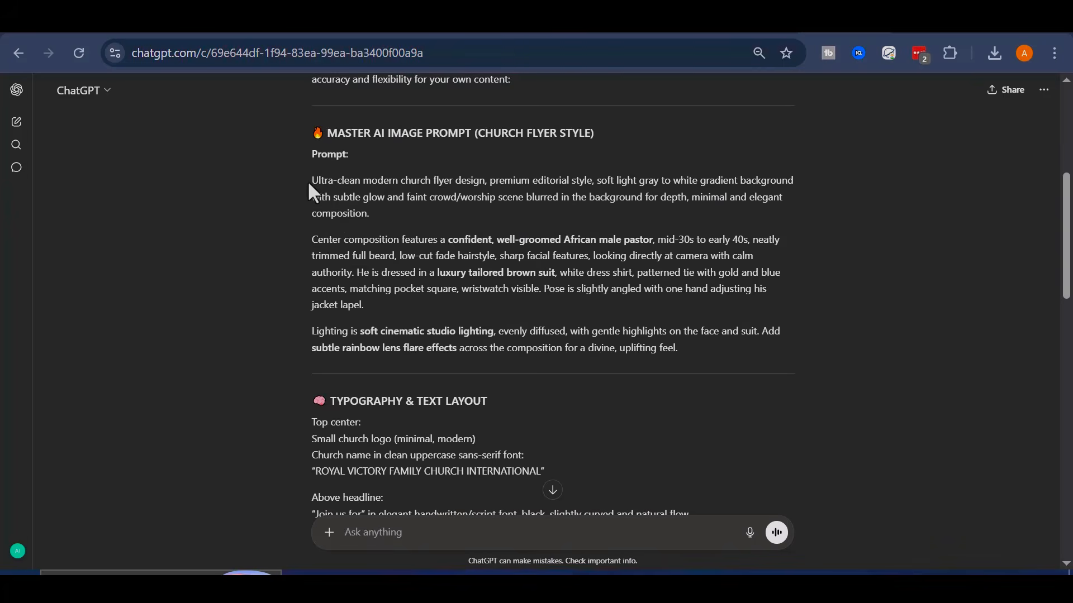
Copy the generated prompt text from "Ultra-clean modern church flyer design" through the end of the style keywords.
left_click_drag(309, 183, 361, 244)
scroll(357, 240, "up", 2)
left_click(315, 289)
left_click_drag(313, 290, 556, 455)
scroll(450, 408, "down", 6)
scroll(450, 408, "down", 8)
right_click(395, 175)
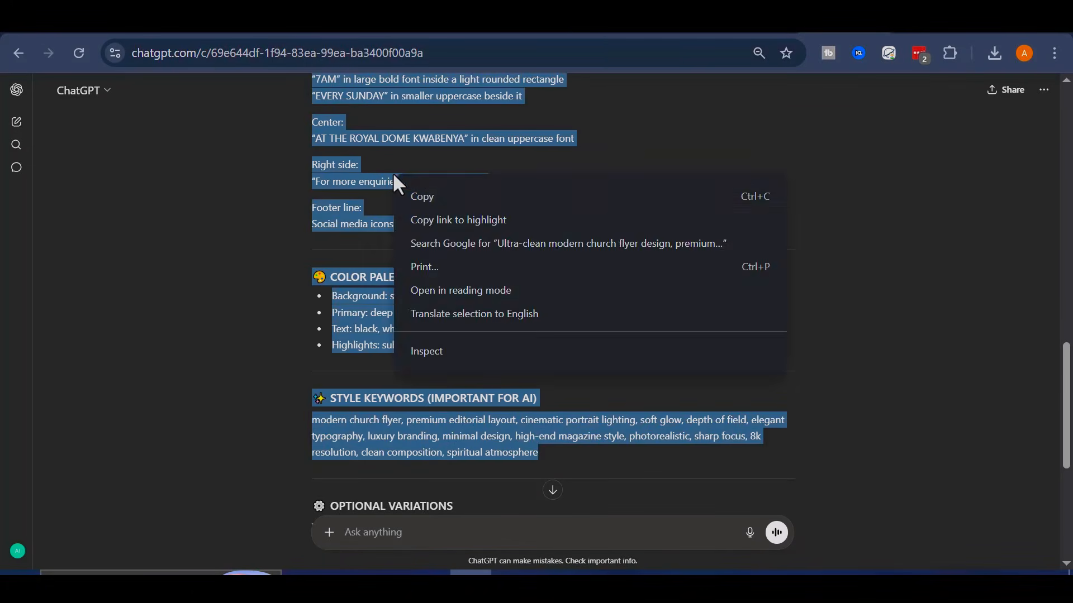
left_click(421, 195)
Switch to the ChatGPT chat with the Supernatural Encounter flyer, and submit the copied Sunday Service prompt there.
key("alt+Tab")
right_click(442, 528)
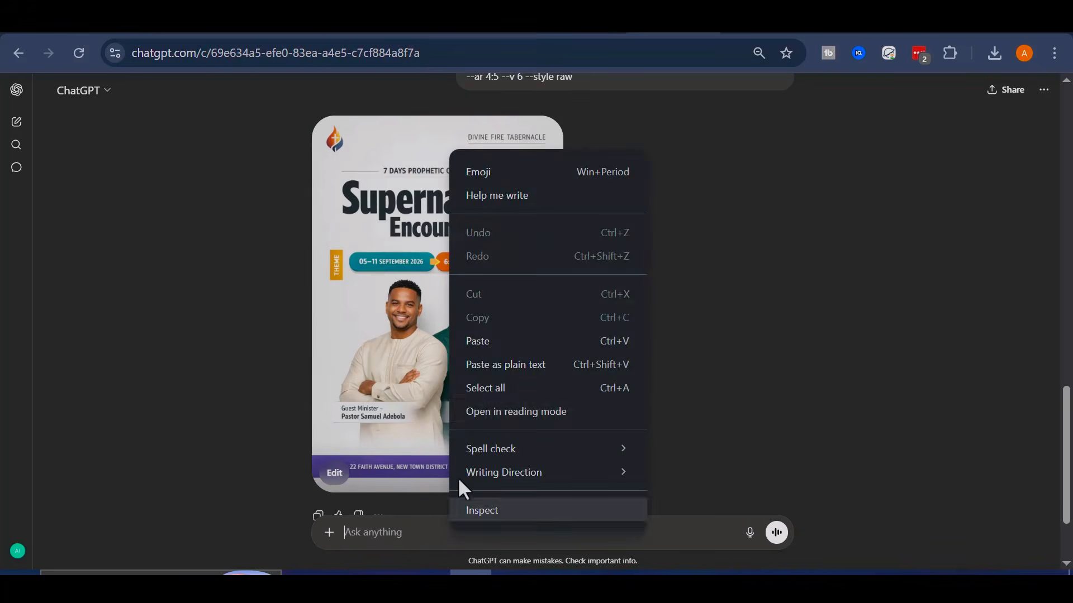
left_click(484, 341)
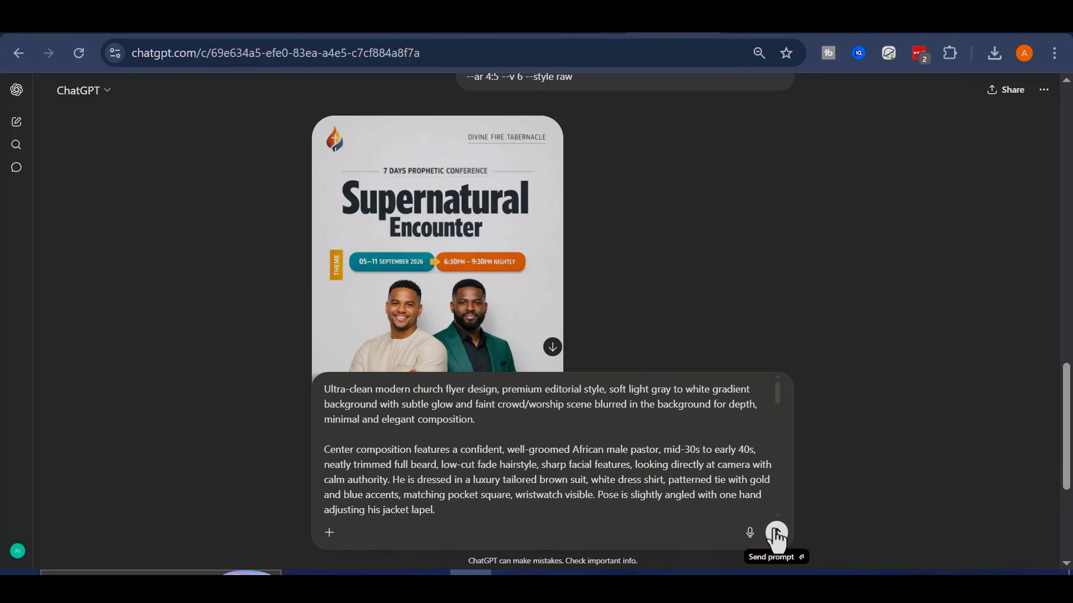
left_click(776, 534)
Switch to the Google Flow project, set the aspect ratio to 3:4, and generate a flyer from the copied prompt.
key("alt+Tab")
left_click(632, 538)
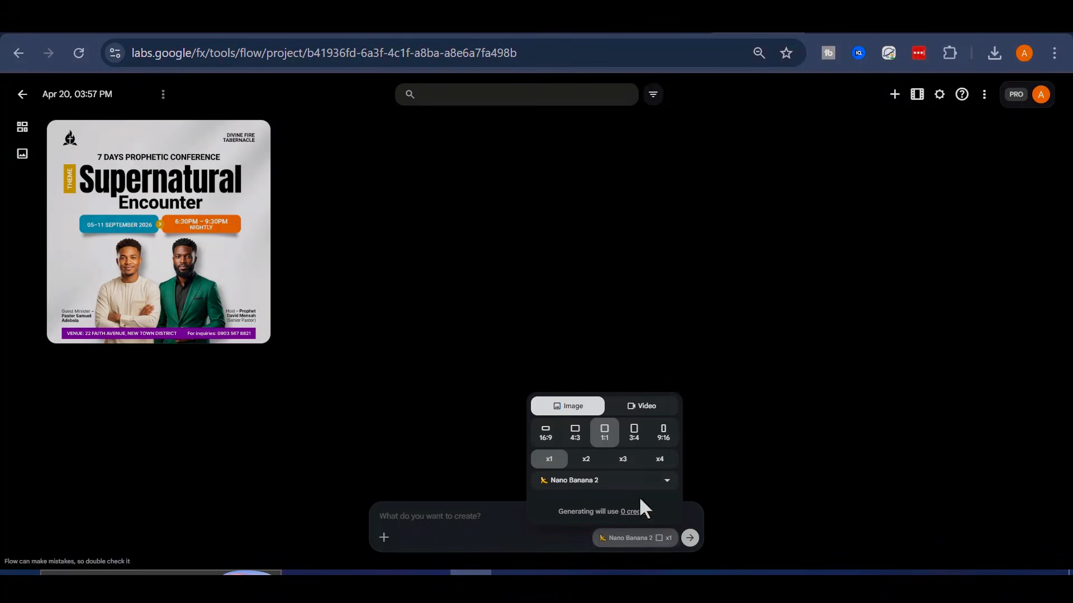
left_click(634, 433)
left_click(486, 512)
right_click(484, 514)
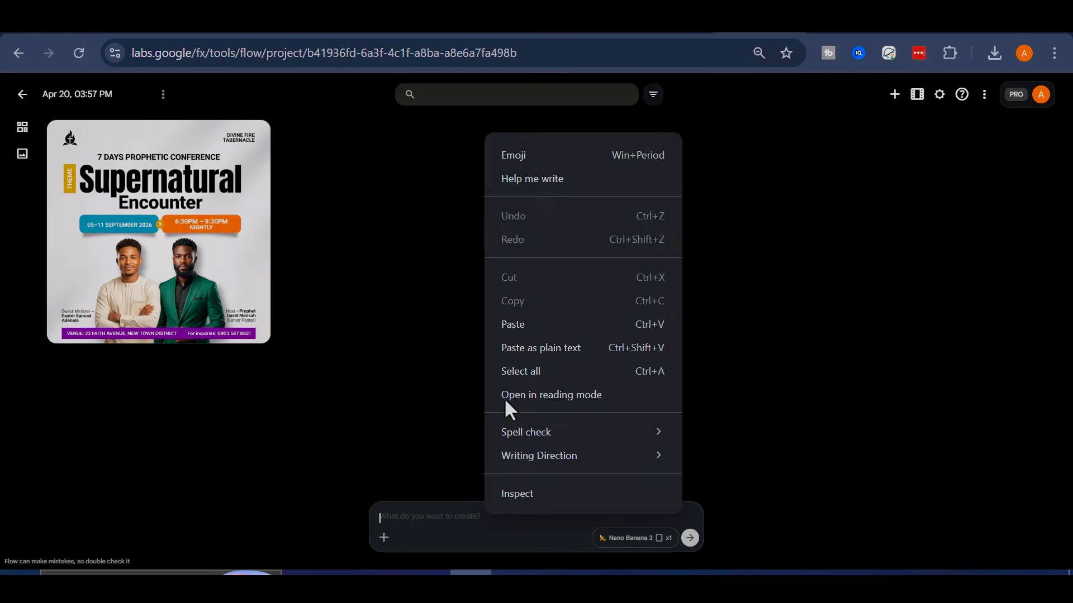
left_click(517, 326)
left_click(691, 539)
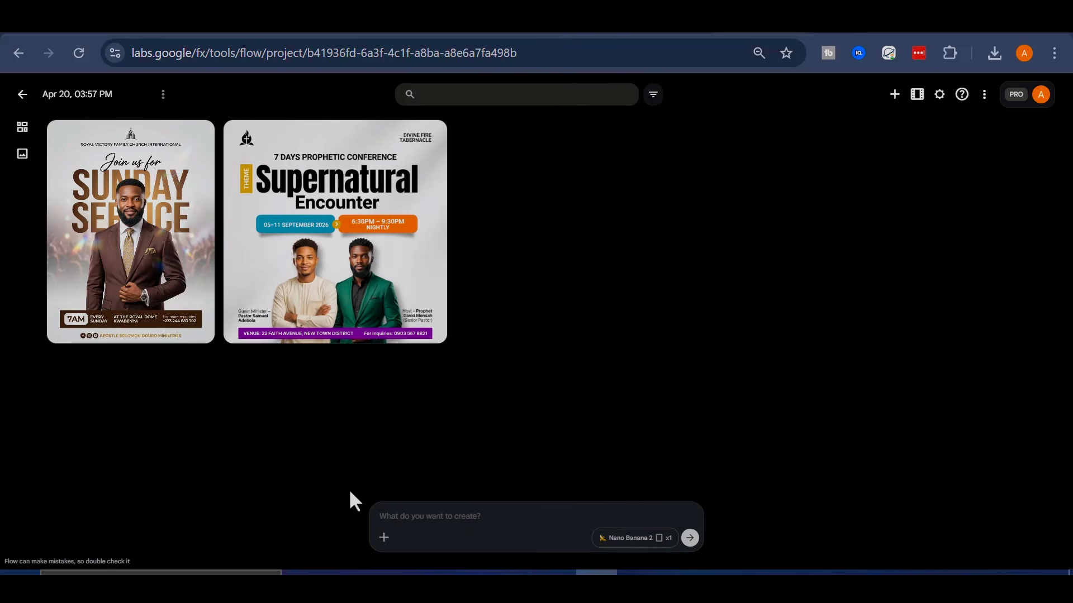
Open the generated Sunday Service flyer in the large view.
left_click(161, 218)
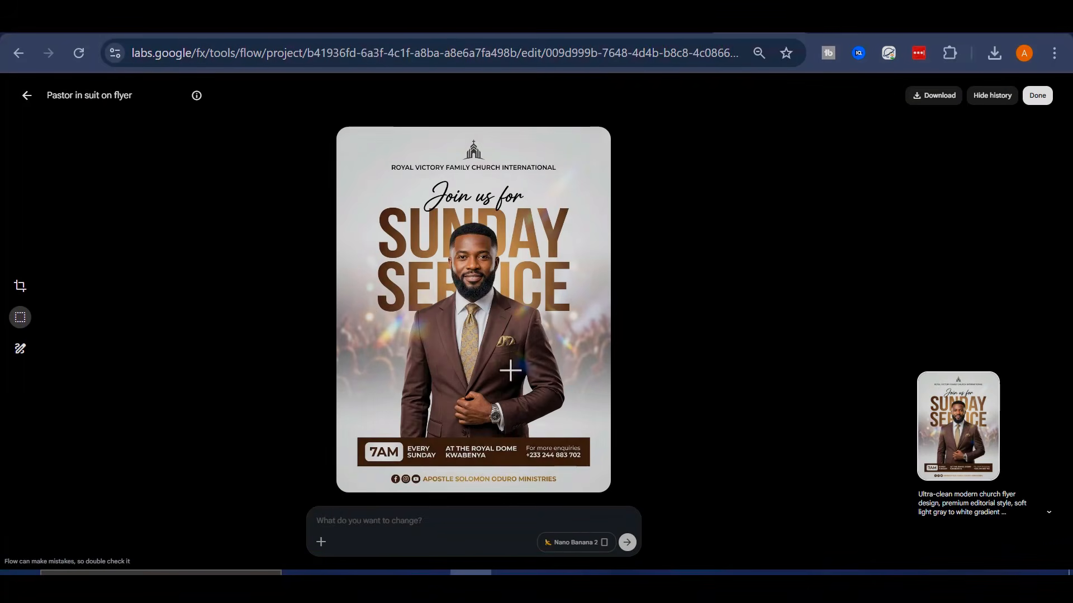